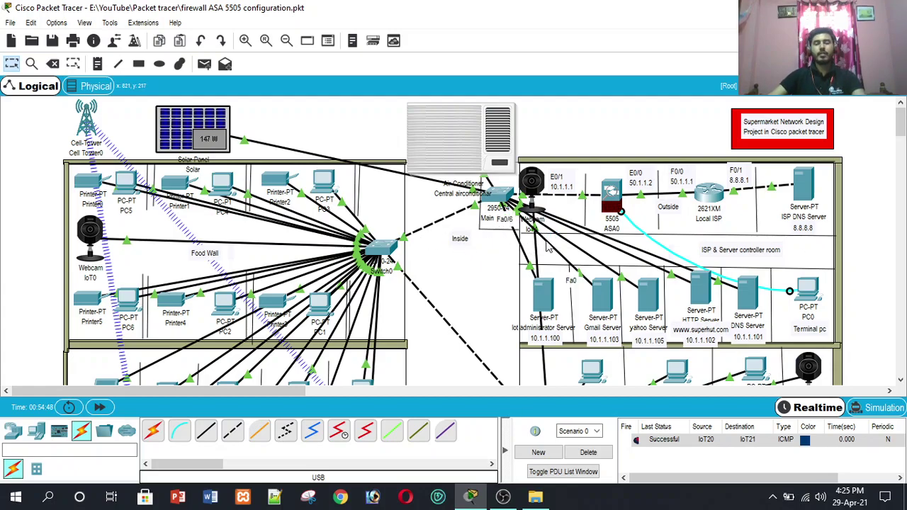
Zoom in and out across the supermarket topology to inspect its sections.
{"action": "scroll", "coordinate": [548, 247], "scroll_direction": "down", "scroll_amount": 6}
{"action": "scroll", "coordinate": [551, 255], "scroll_direction": "up", "scroll_amount": 3}
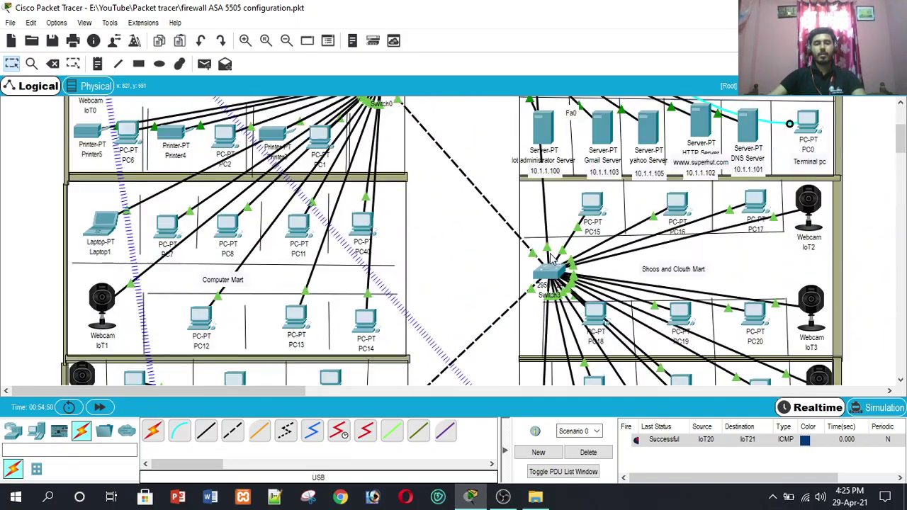
{"action": "scroll", "coordinate": [551, 257], "scroll_direction": "up", "scroll_amount": 3}
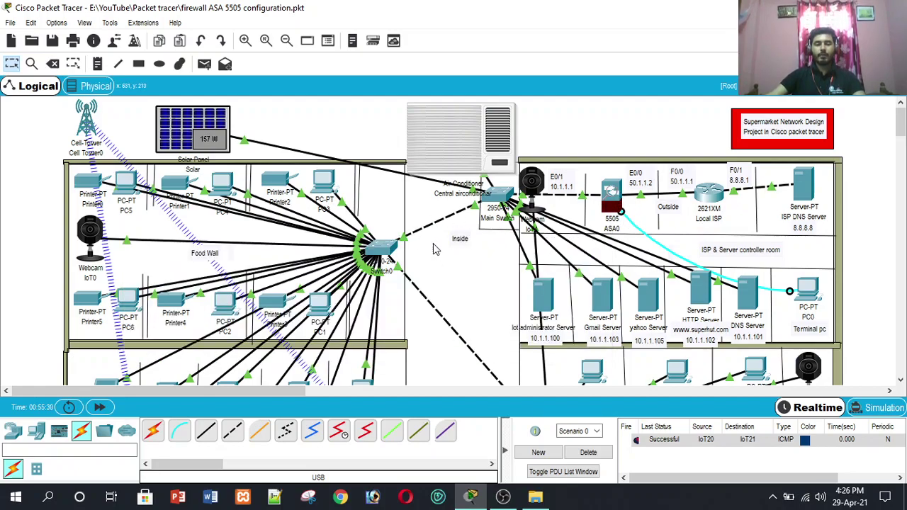
{"action": "scroll", "coordinate": [474, 201], "scroll_direction": "down", "scroll_amount": 6}
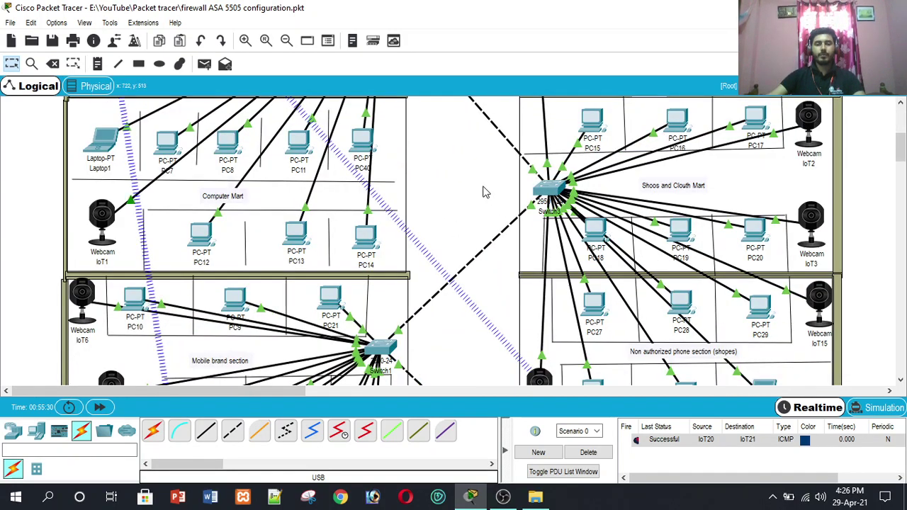
{"action": "scroll", "coordinate": [531, 202], "scroll_direction": "up", "scroll_amount": 6}
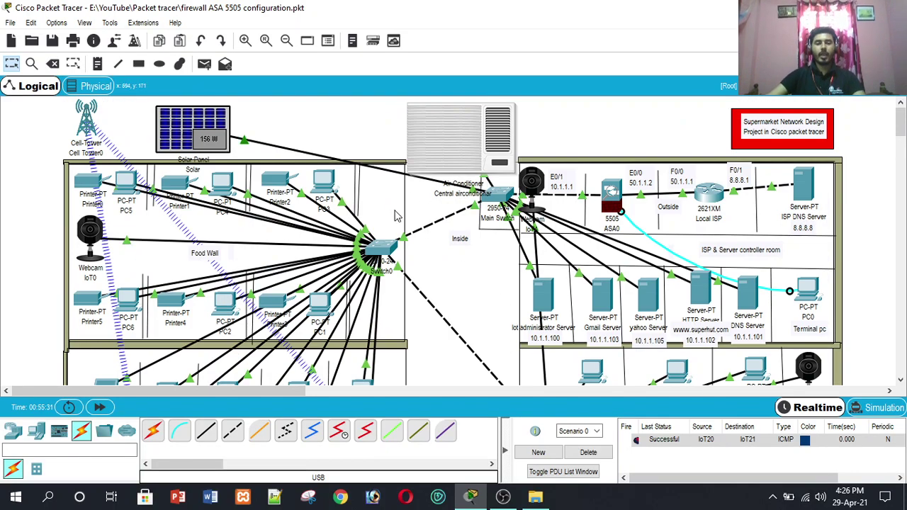
{"action": "scroll", "coordinate": [375, 162], "scroll_direction": "down", "scroll_amount": 2}
{"action": "scroll", "coordinate": [376, 161], "scroll_direction": "down", "scroll_amount": 7}
{"action": "scroll", "coordinate": [375, 161], "scroll_direction": "up", "scroll_amount": 5}
{"action": "scroll", "coordinate": [409, 158], "scroll_direction": "down", "scroll_amount": 1}
{"action": "scroll", "coordinate": [409, 158], "scroll_direction": "down", "scroll_amount": 6}
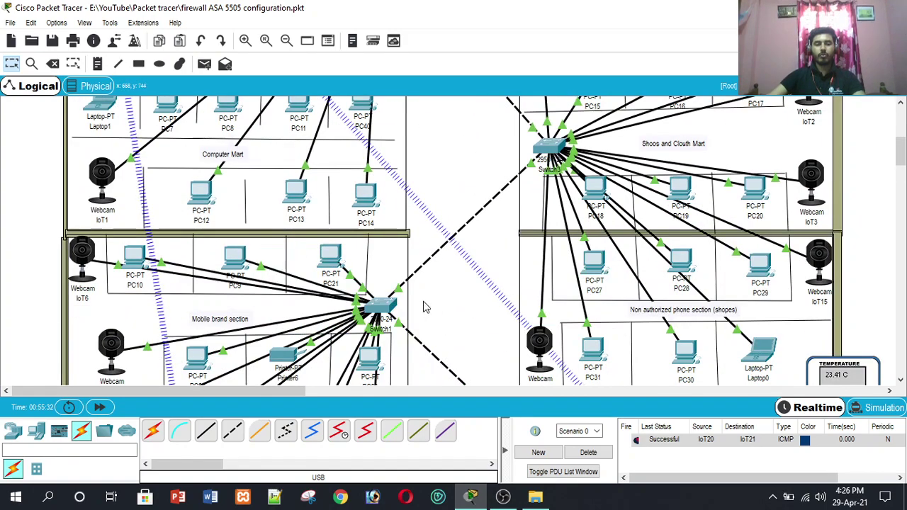
{"action": "scroll", "coordinate": [498, 322], "scroll_direction": "down", "scroll_amount": 3}
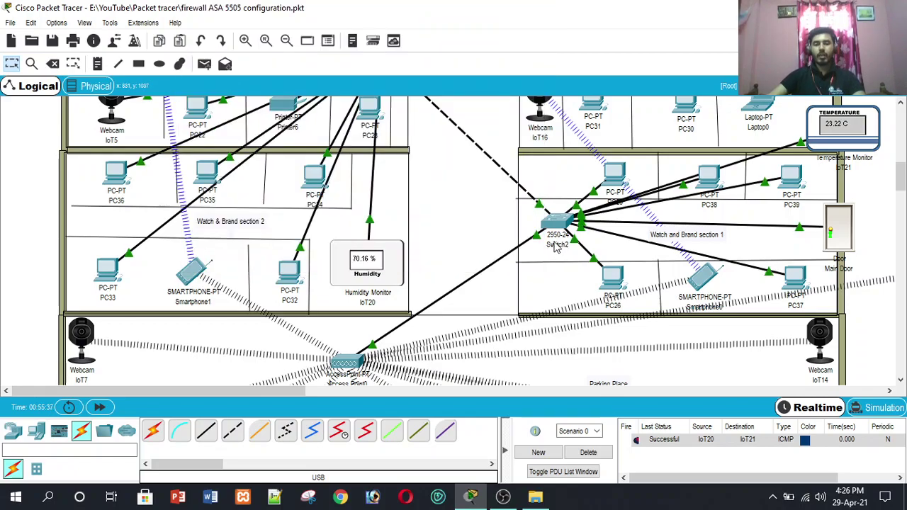
{"action": "scroll", "coordinate": [565, 245], "scroll_direction": "up", "scroll_amount": 3}
{"action": "scroll", "coordinate": [579, 242], "scroll_direction": "down", "scroll_amount": 6}
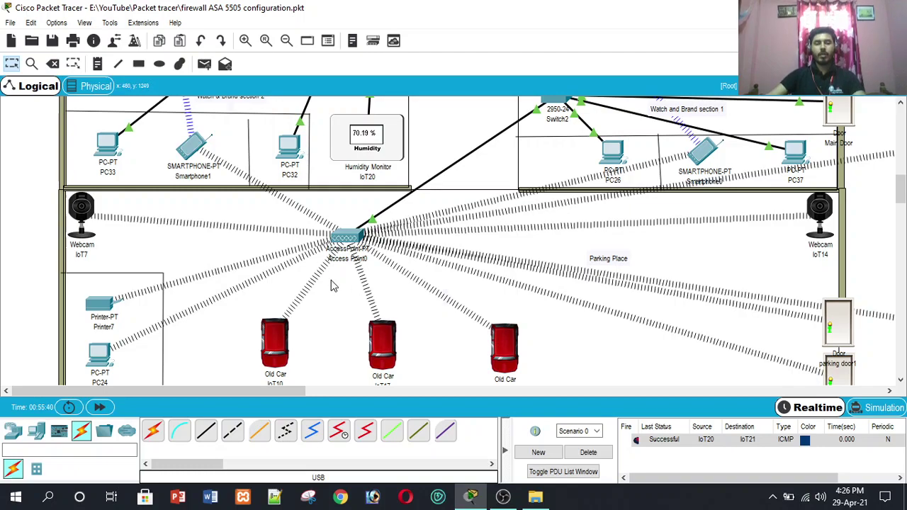
{"action": "scroll", "coordinate": [488, 287], "scroll_direction": "down", "scroll_amount": 3}
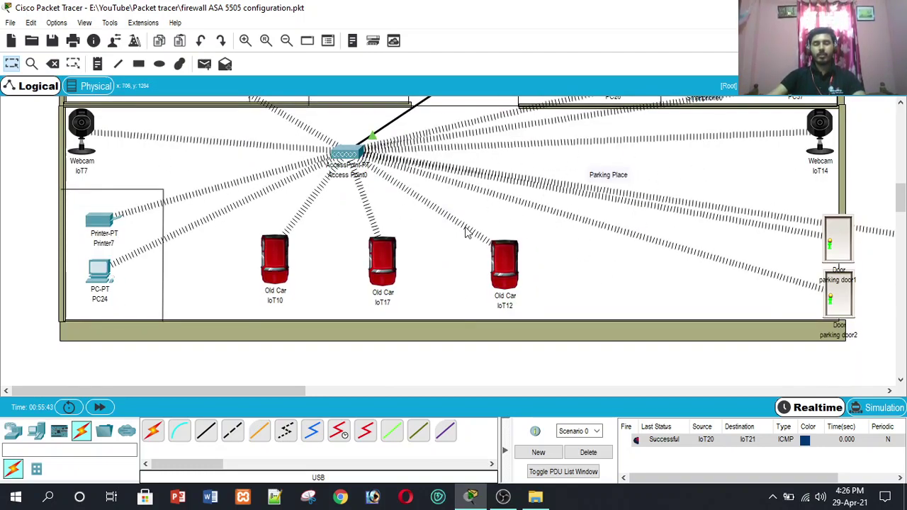
{"action": "scroll", "coordinate": [615, 220], "scroll_direction": "up", "scroll_amount": 3}
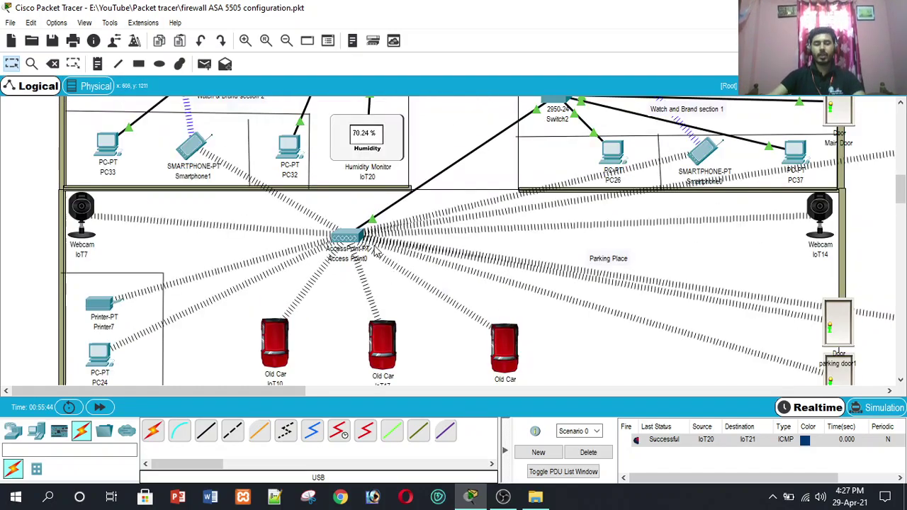
{"action": "scroll", "coordinate": [614, 220], "scroll_direction": "up", "scroll_amount": 4}
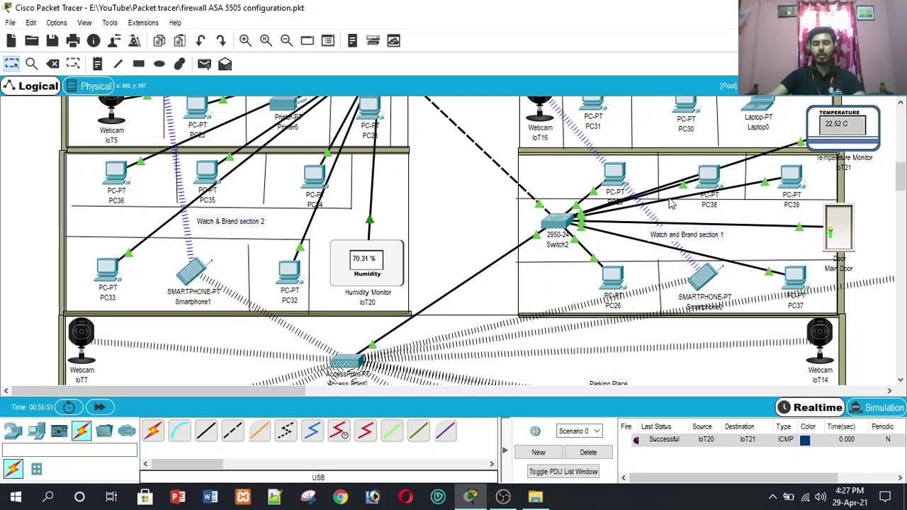
{"action": "scroll", "coordinate": [281, 276], "scroll_direction": "up", "scroll_amount": 3}
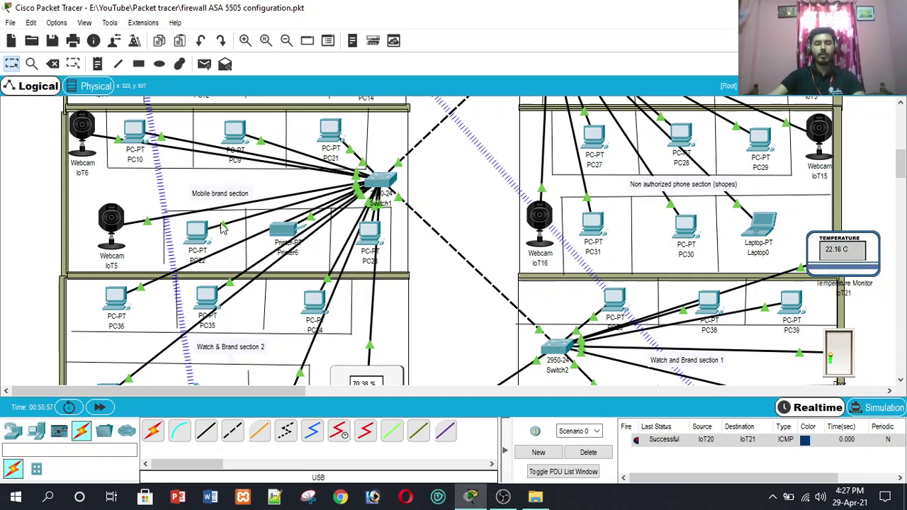
{"action": "scroll", "coordinate": [339, 200], "scroll_direction": "up", "scroll_amount": 3}
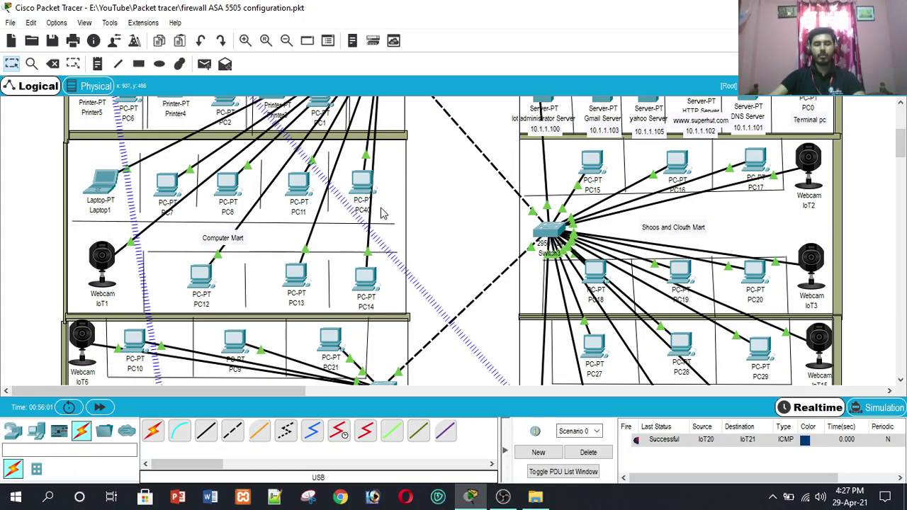
{"action": "scroll", "coordinate": [306, 266], "scroll_direction": "up", "scroll_amount": 5}
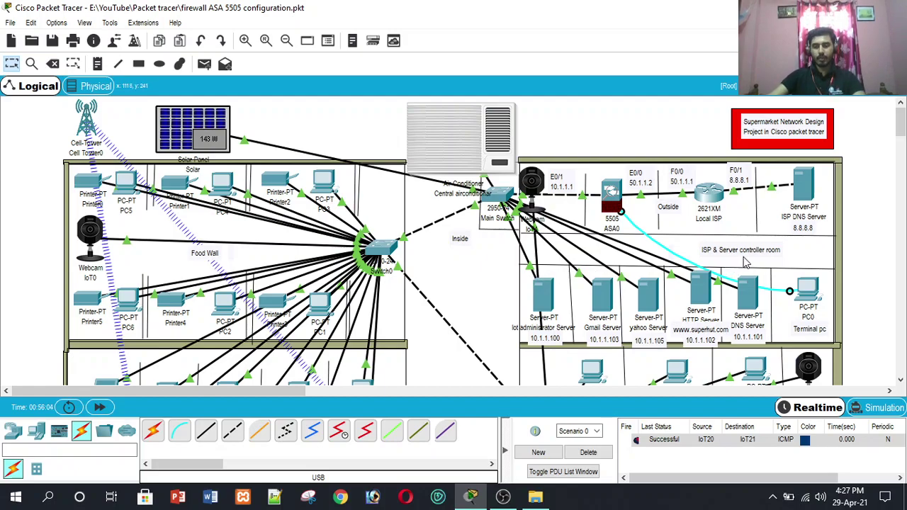
{"action": "scroll", "coordinate": [566, 259], "scroll_direction": "down", "scroll_amount": 1}
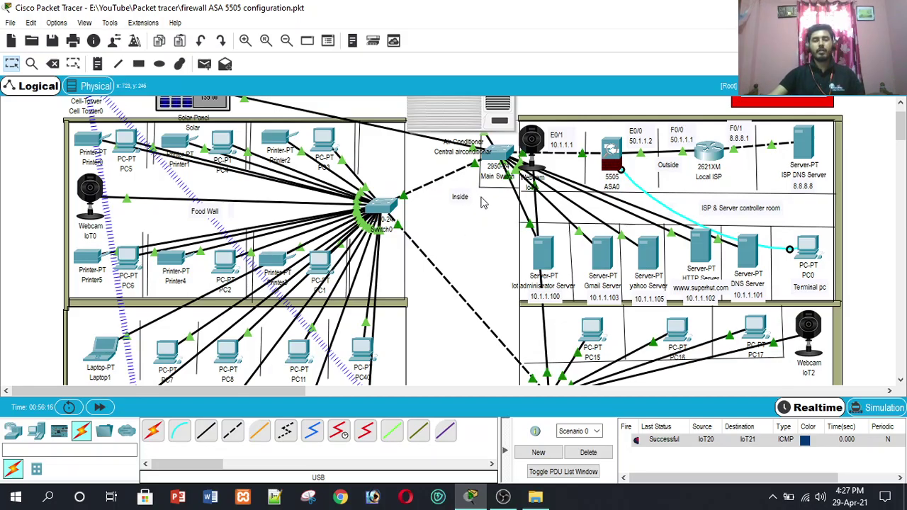
{"action": "scroll", "coordinate": [481, 209], "scroll_direction": "down", "scroll_amount": 10}
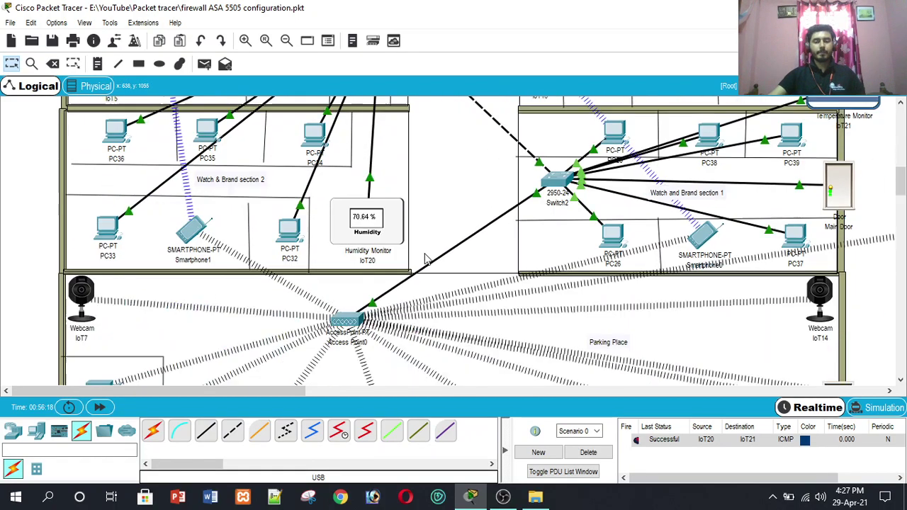
{"action": "scroll", "coordinate": [480, 248], "scroll_direction": "down", "scroll_amount": 3}
{"action": "scroll", "coordinate": [479, 249], "scroll_direction": "up", "scroll_amount": 10}
{"action": "scroll", "coordinate": [494, 253], "scroll_direction": "up", "scroll_amount": 5}
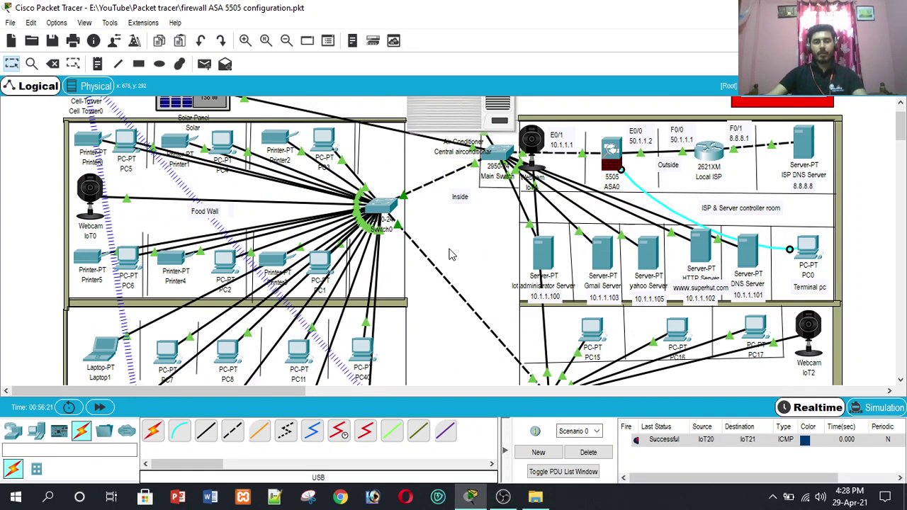
{"action": "scroll", "coordinate": [450, 254], "scroll_direction": "down", "scroll_amount": 6}
{"action": "scroll", "coordinate": [533, 289], "scroll_direction": "up", "scroll_amount": 7}
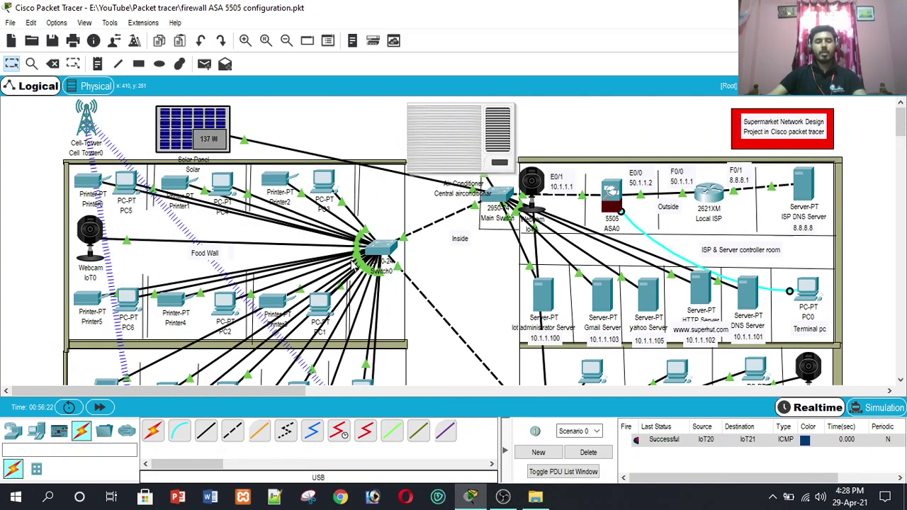
{"action": "scroll", "coordinate": [369, 257], "scroll_direction": "down", "scroll_amount": 1}
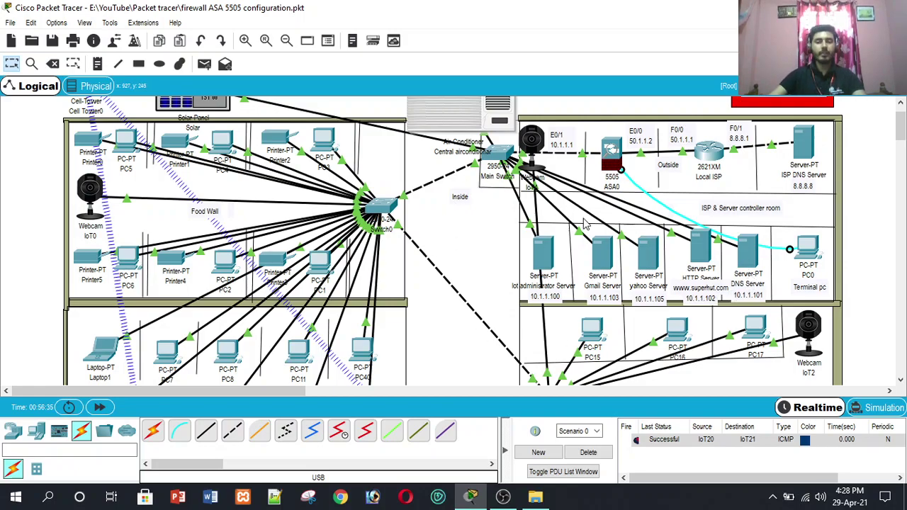
{"action": "scroll", "coordinate": [551, 253], "scroll_direction": "down", "scroll_amount": 1}
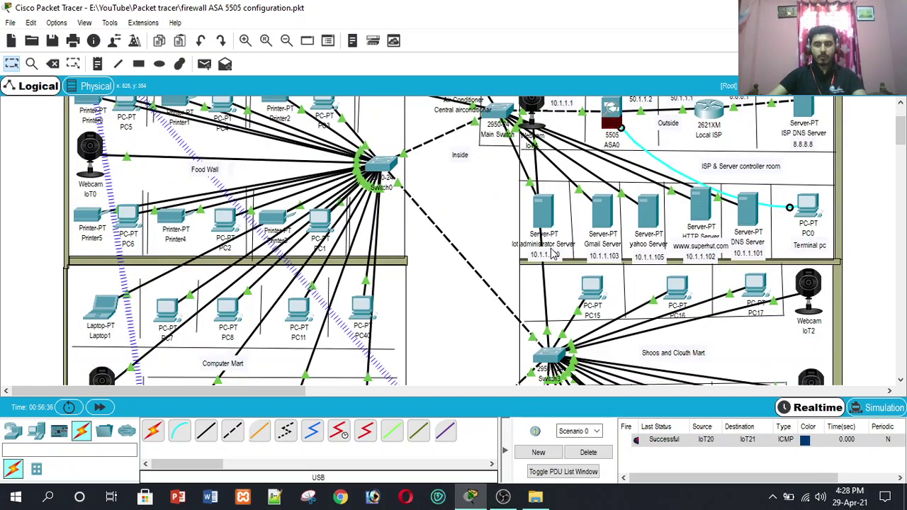
{"action": "scroll", "coordinate": [752, 199], "scroll_direction": "up", "scroll_amount": 1}
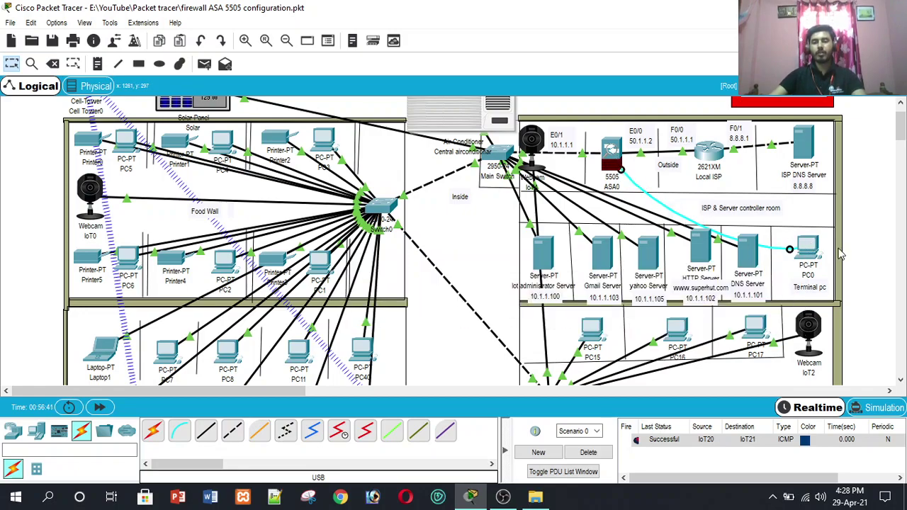
{"action": "scroll", "coordinate": [844, 267], "scroll_direction": "down", "scroll_amount": 1}
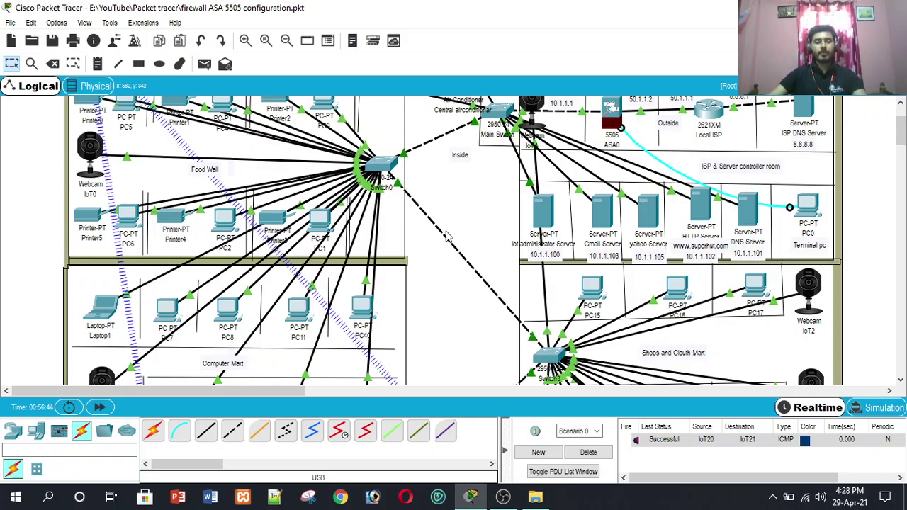
{"action": "scroll", "coordinate": [360, 249], "scroll_direction": "down", "scroll_amount": 4}
{"action": "scroll", "coordinate": [285, 206], "scroll_direction": "down", "scroll_amount": 6}
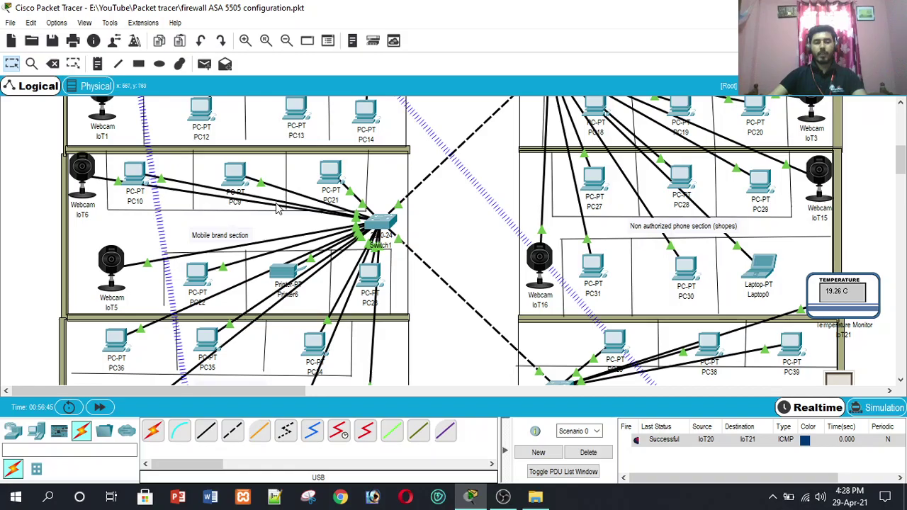
{"action": "scroll", "coordinate": [476, 206], "scroll_direction": "down", "scroll_amount": 2}
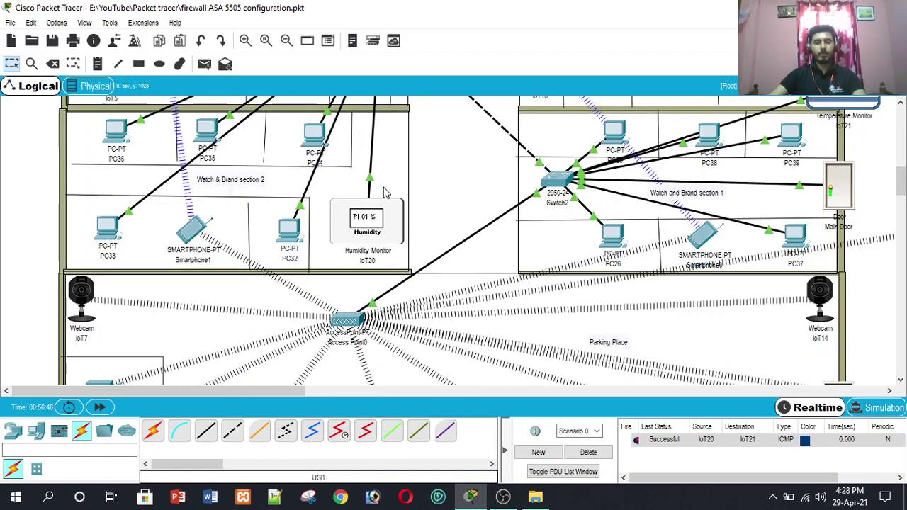
{"action": "scroll", "coordinate": [304, 217], "scroll_direction": "down", "scroll_amount": 4}
{"action": "scroll", "coordinate": [507, 206], "scroll_direction": "up", "scroll_amount": 1}
{"action": "scroll", "coordinate": [507, 206], "scroll_direction": "up", "scroll_amount": 6}
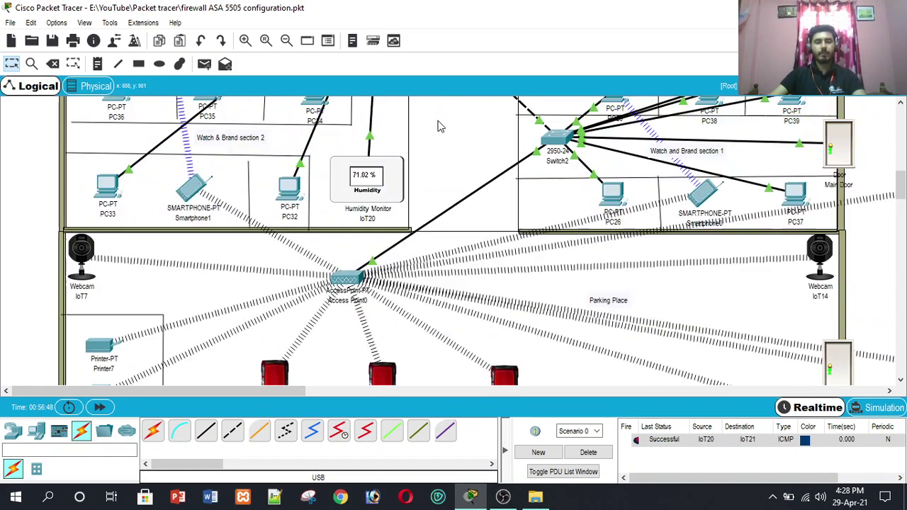
{"action": "scroll", "coordinate": [319, 174], "scroll_direction": "down", "scroll_amount": 4}
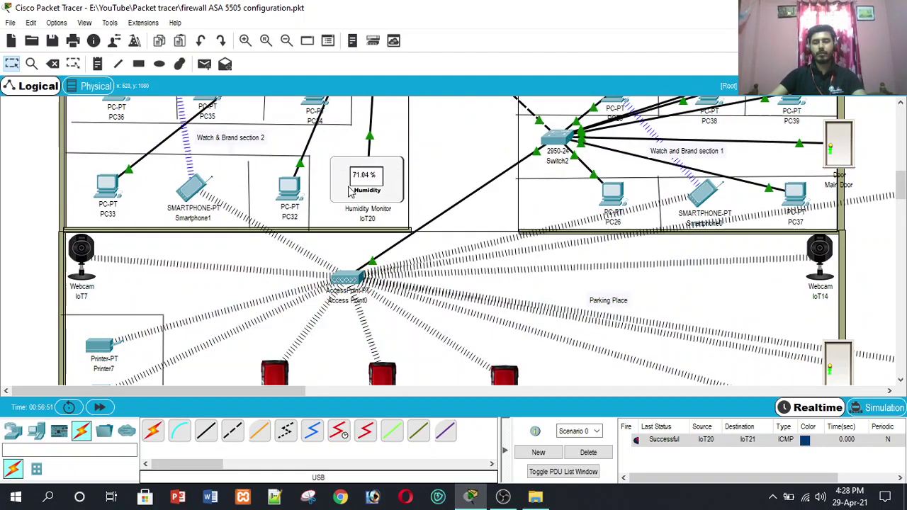
{"action": "scroll", "coordinate": [836, 170], "scroll_direction": "up", "scroll_amount": 3}
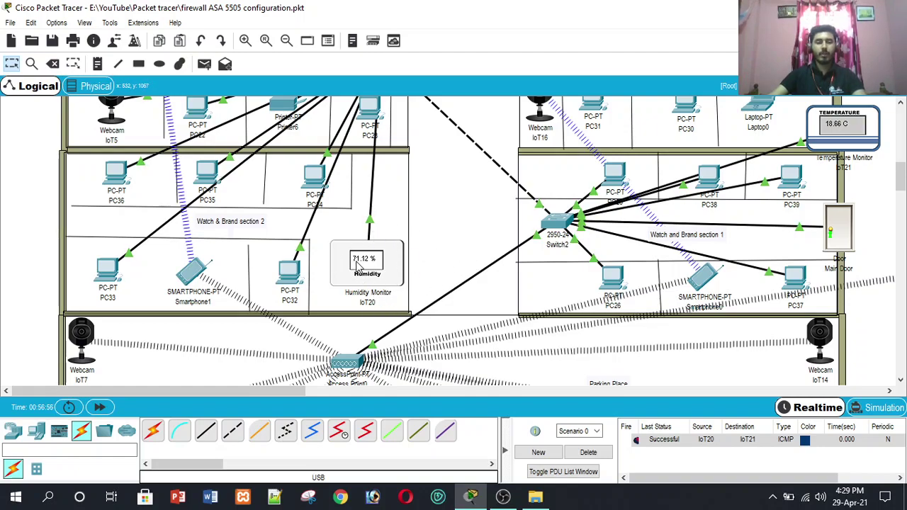
{"action": "mouse_move", "coordinate": [361, 270]}
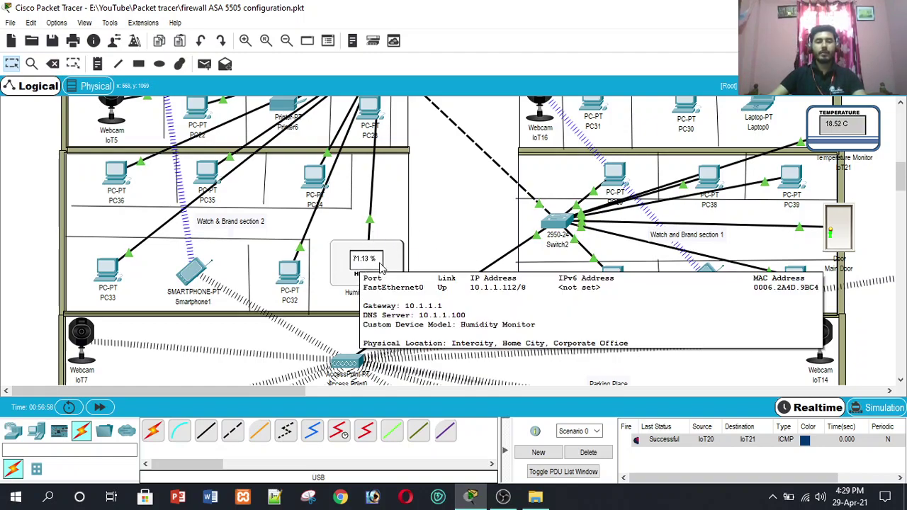
{"action": "scroll", "coordinate": [403, 226], "scroll_direction": "up", "scroll_amount": 10}
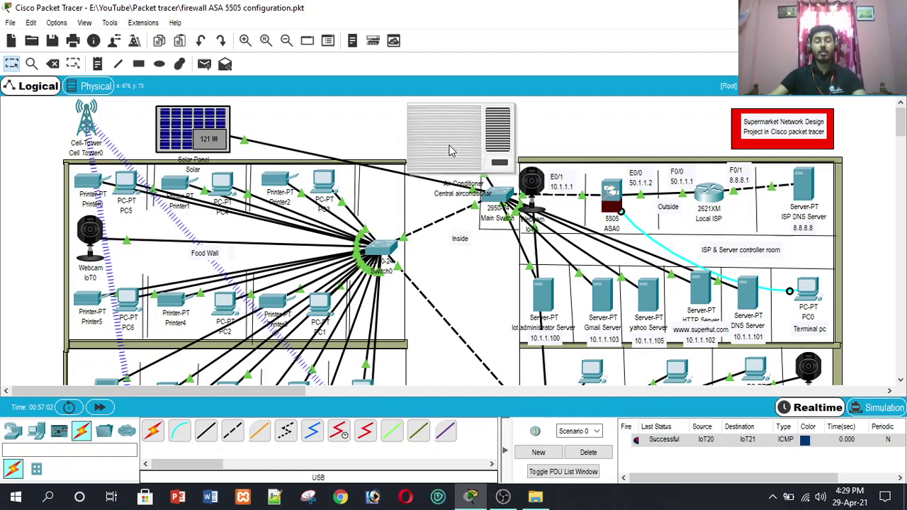
{"action": "mouse_move", "coordinate": [449, 144]}
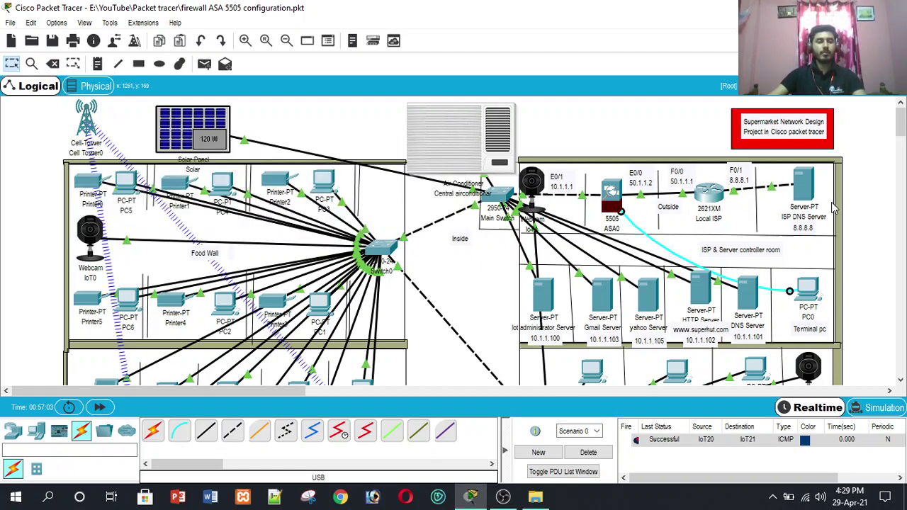
{"action": "scroll", "coordinate": [555, 266], "scroll_direction": "down", "scroll_amount": 8}
{"action": "scroll", "coordinate": [555, 266], "scroll_direction": "up", "scroll_amount": 6}
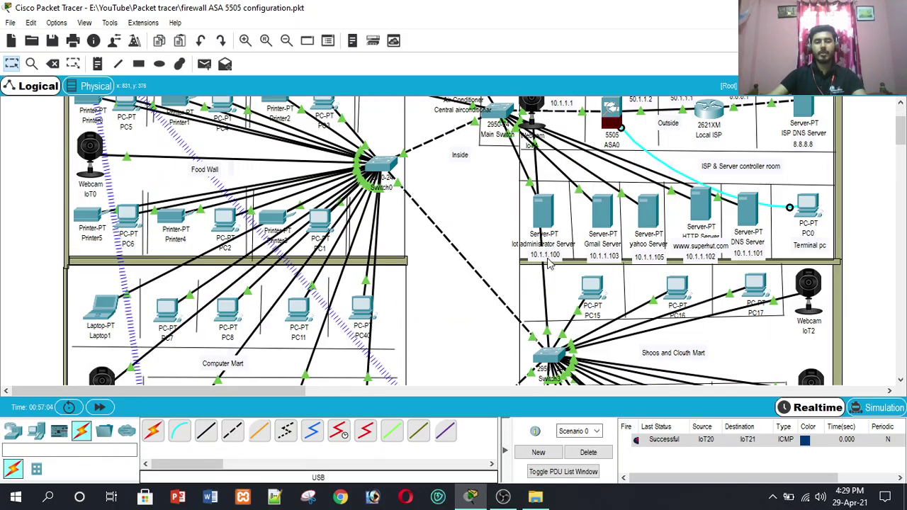
{"action": "scroll", "coordinate": [554, 266], "scroll_direction": "up", "scroll_amount": 2}
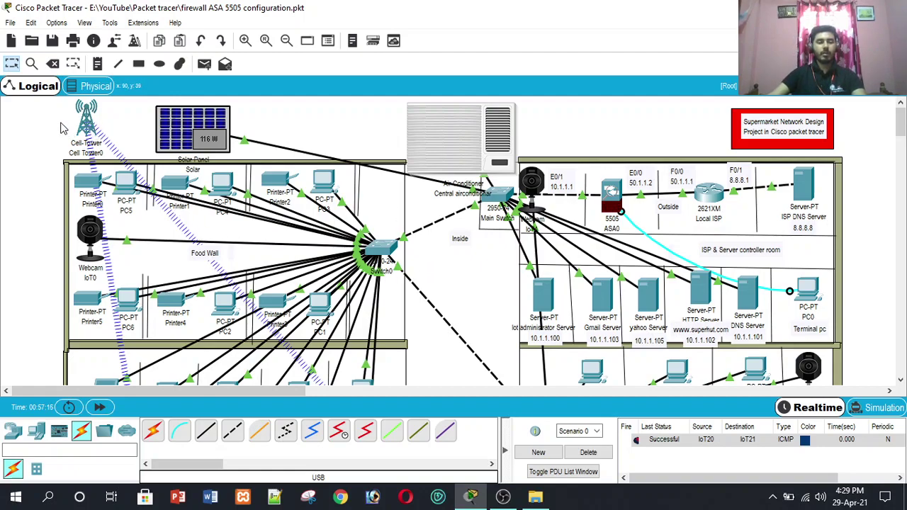
{"action": "scroll", "coordinate": [86, 136], "scroll_direction": "down", "scroll_amount": 1}
{"action": "scroll", "coordinate": [87, 138], "scroll_direction": "up", "scroll_amount": 1}
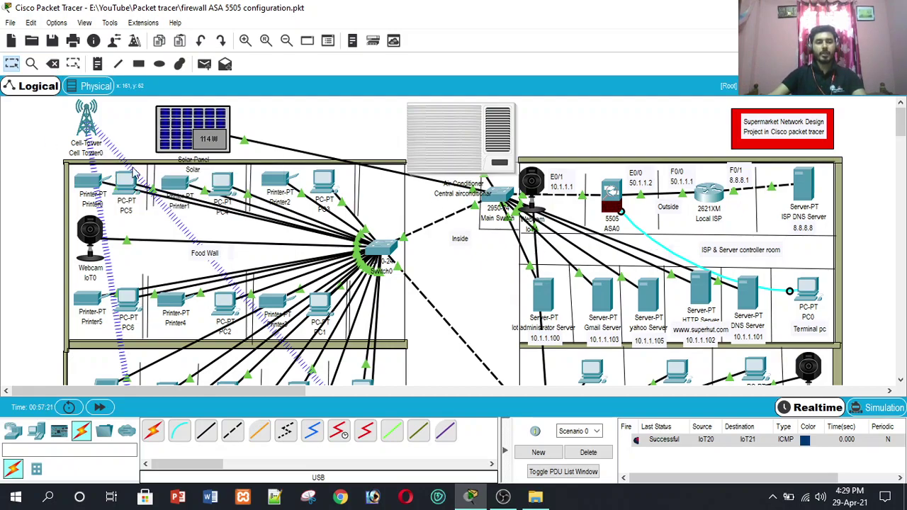
{"action": "scroll", "coordinate": [122, 160], "scroll_direction": "down", "scroll_amount": 1}
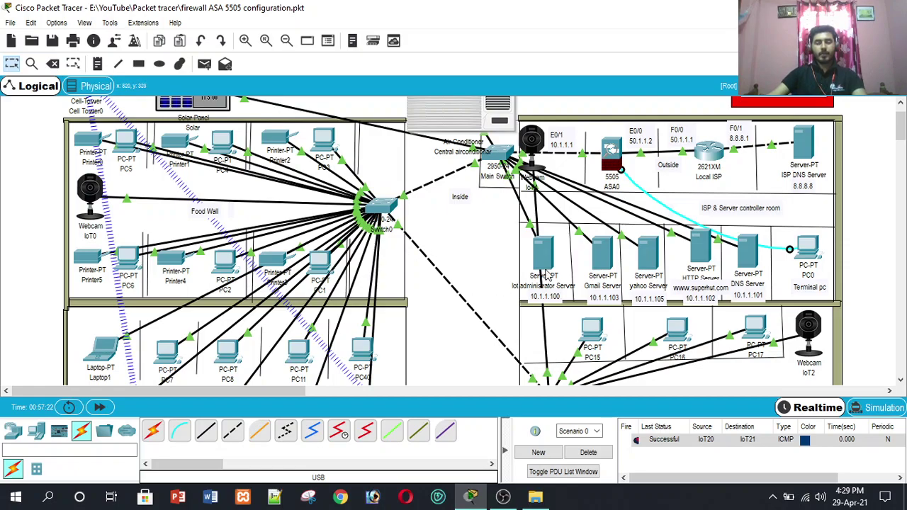
{"action": "scroll", "coordinate": [546, 277], "scroll_direction": "up", "scroll_amount": 1}
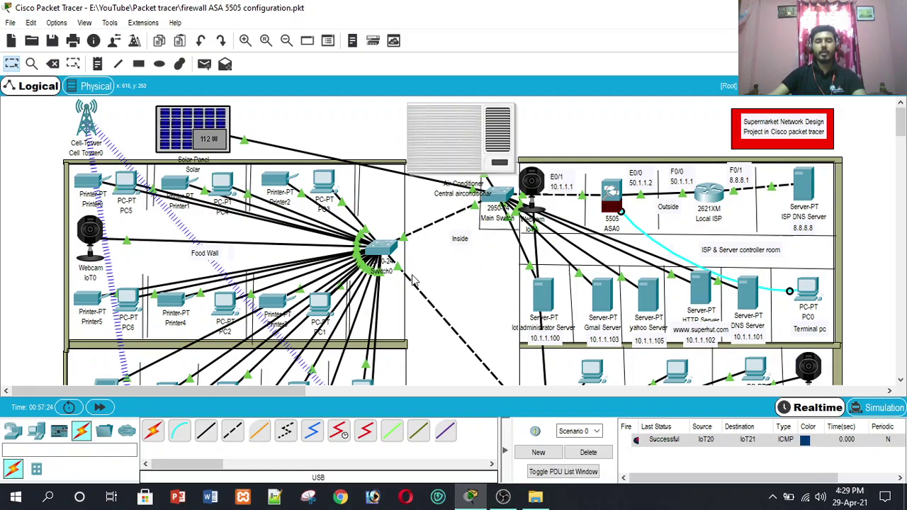
{"action": "scroll", "coordinate": [414, 280], "scroll_direction": "down", "scroll_amount": 1}
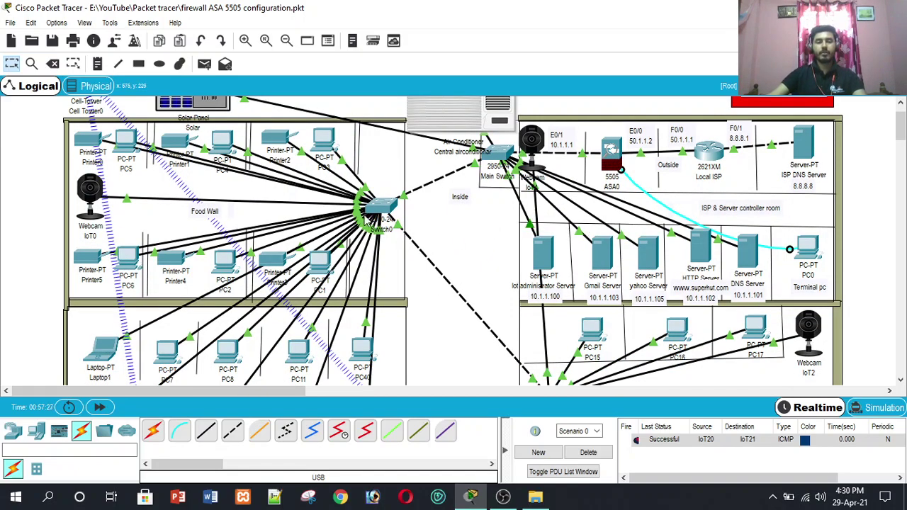
{"action": "scroll", "coordinate": [478, 289], "scroll_direction": "down", "scroll_amount": 4}
{"action": "scroll", "coordinate": [478, 289], "scroll_direction": "up", "scroll_amount": 5}
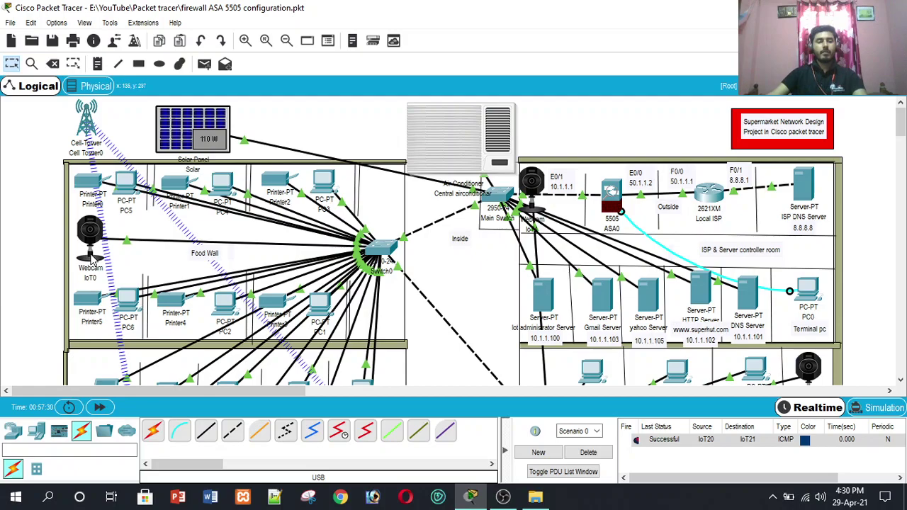
{"action": "scroll", "coordinate": [94, 263], "scroll_direction": "down", "scroll_amount": 2}
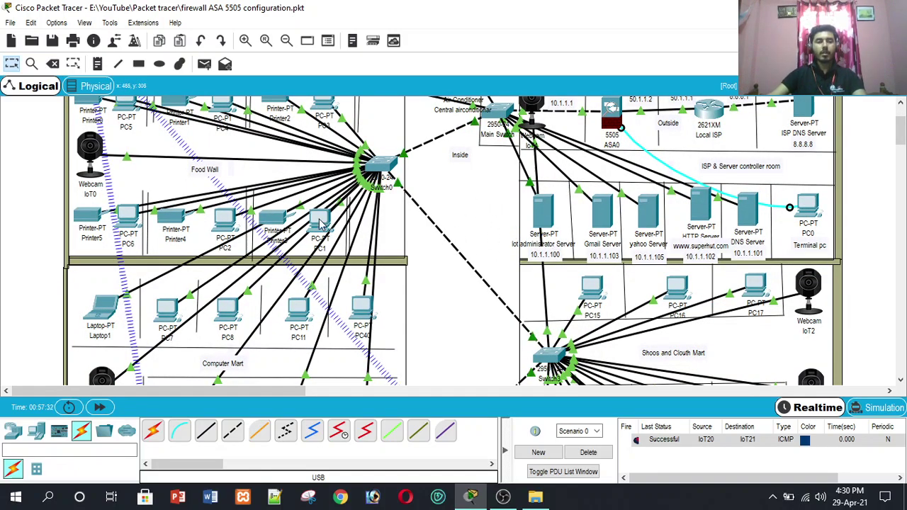
{"action": "scroll", "coordinate": [302, 251], "scroll_direction": "down", "scroll_amount": 4}
{"action": "scroll", "coordinate": [236, 263], "scroll_direction": "up", "scroll_amount": 3}
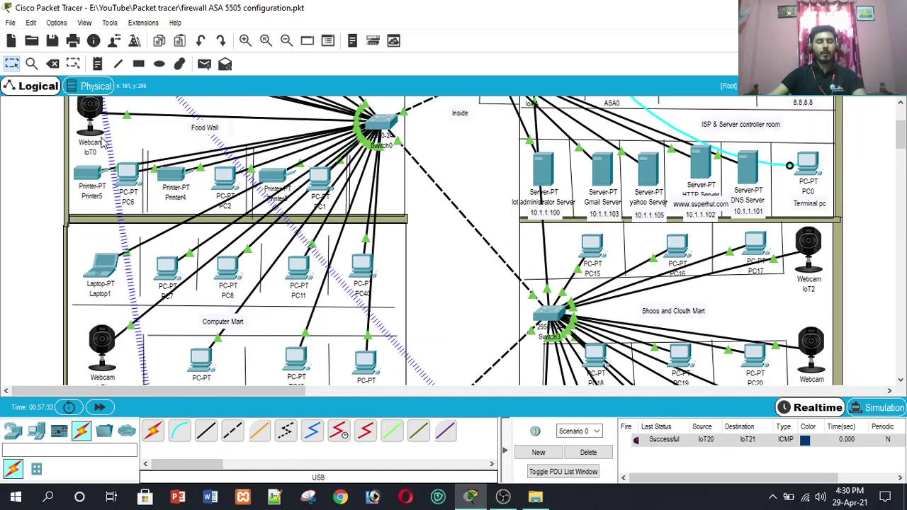
{"action": "scroll", "coordinate": [99, 142], "scroll_direction": "up", "scroll_amount": 1}
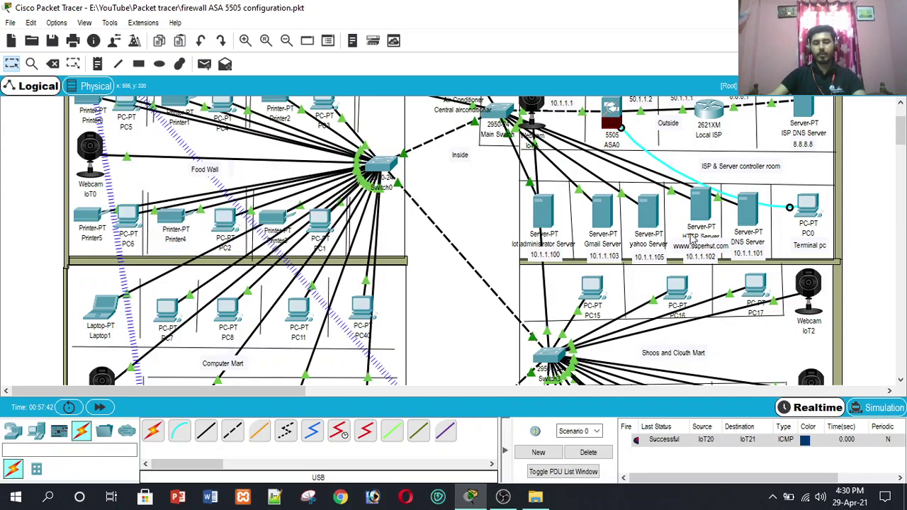
{"action": "scroll", "coordinate": [783, 286], "scroll_direction": "down", "scroll_amount": 3}
{"action": "scroll", "coordinate": [364, 210], "scroll_direction": "up", "scroll_amount": 1}
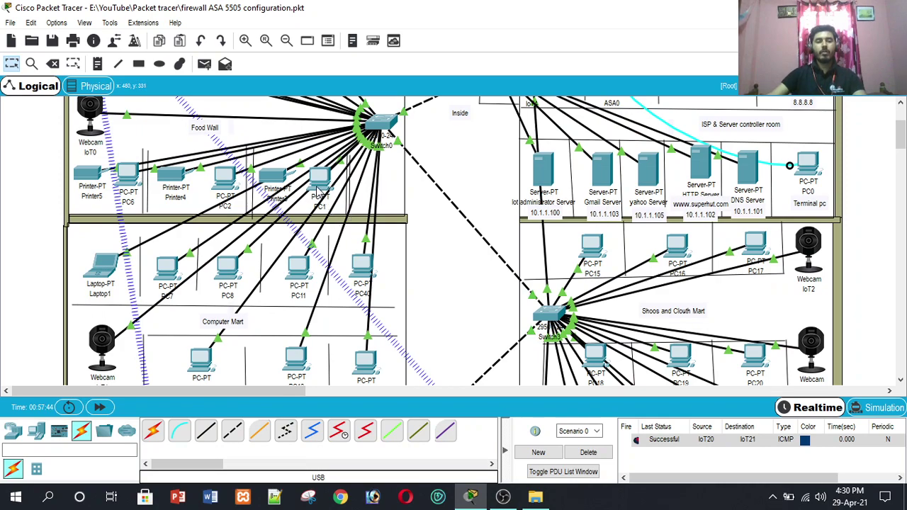
Open PC1's Desktop applications and bring the IoT Monitor icon into view.
{"action": "left_click", "coordinate": [320, 181]}
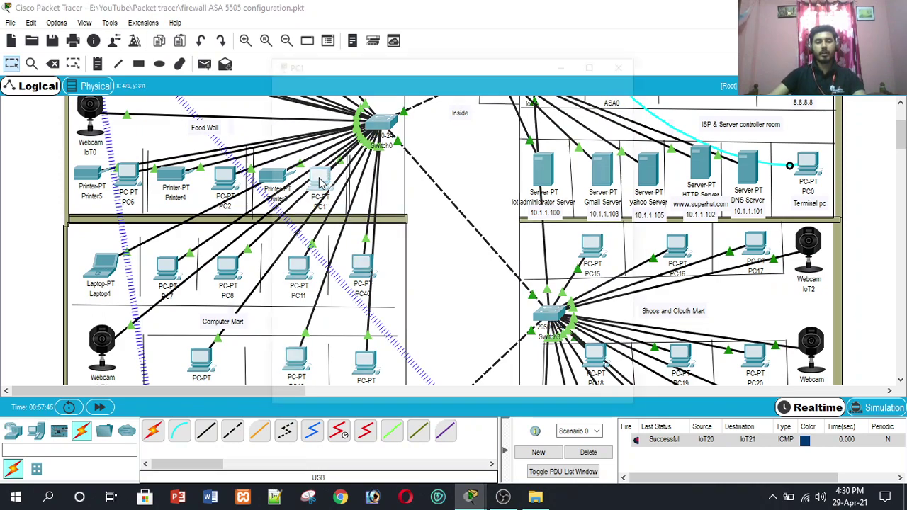
{"action": "scroll", "coordinate": [331, 157], "scroll_direction": "down", "scroll_amount": 2}
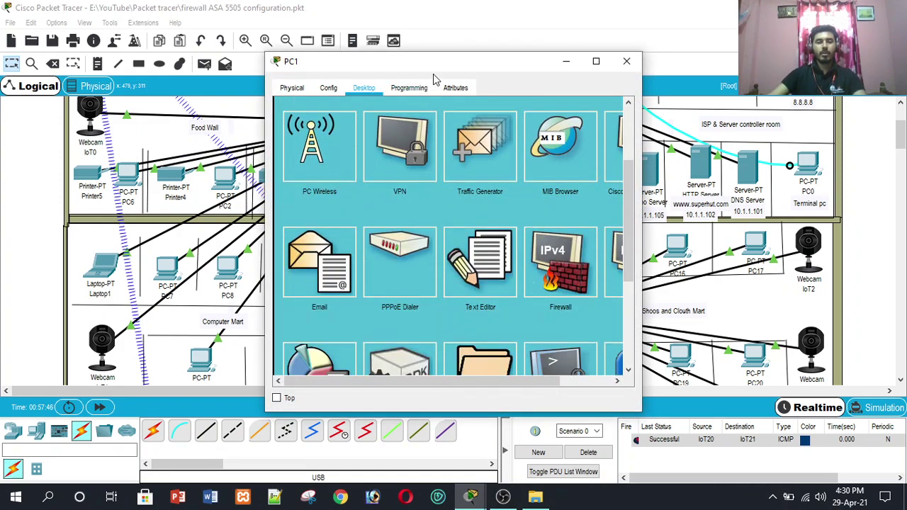
{"action": "left_click_drag", "start_coordinate": [482, 67], "coordinate": [546, 68]}
{"action": "scroll", "coordinate": [429, 231], "scroll_direction": "down", "scroll_amount": 3}
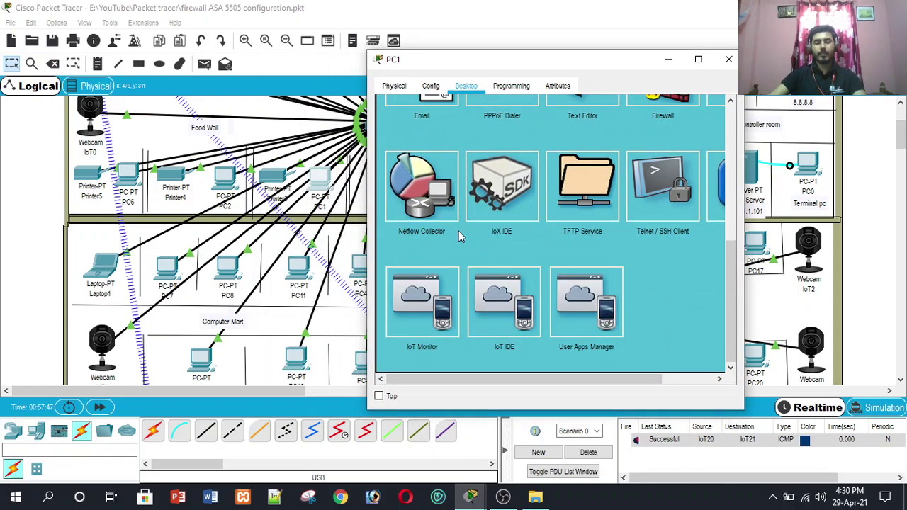
Launch IoT Monitor on PC1 and change the server address to 10.1.1.100.
{"action": "left_click", "coordinate": [430, 296]}
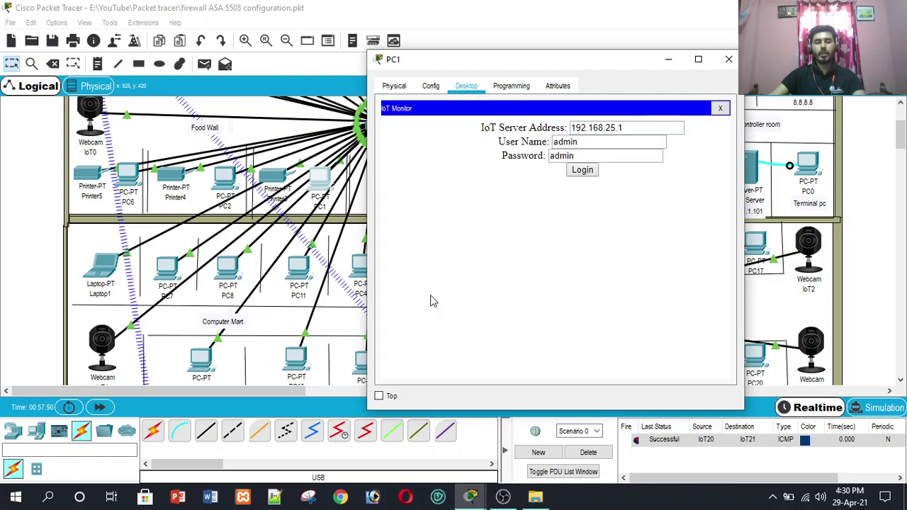
{"action": "left_click_drag", "start_coordinate": [628, 61], "coordinate": [328, 62]}
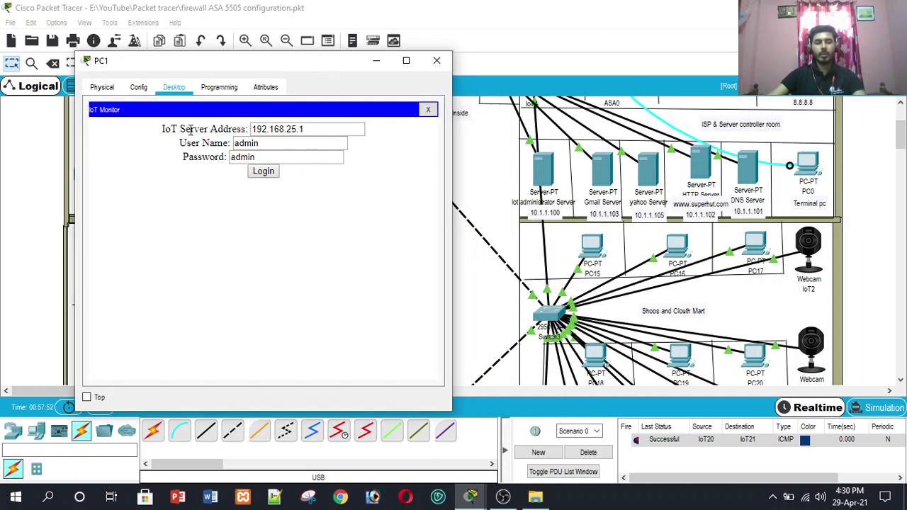
{"action": "left_click_drag", "start_coordinate": [315, 128], "coordinate": [251, 128]}
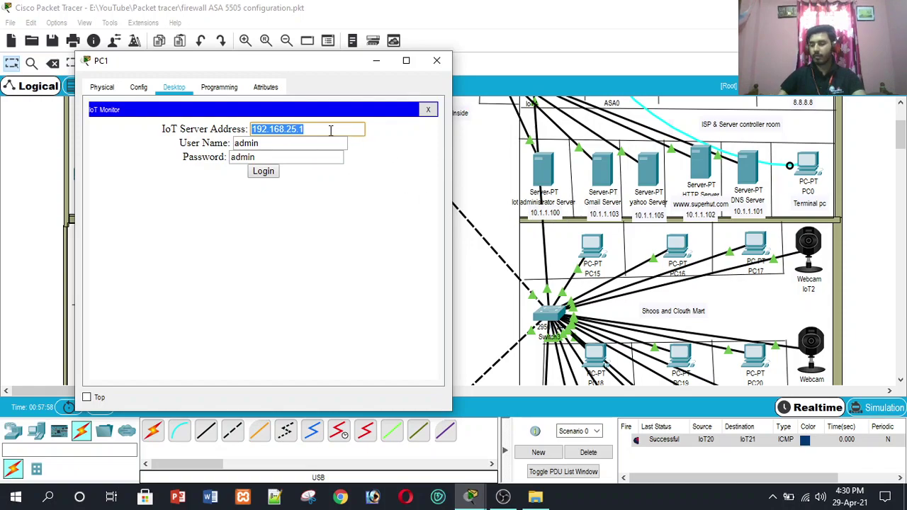
{"action": "type", "text": "10"}
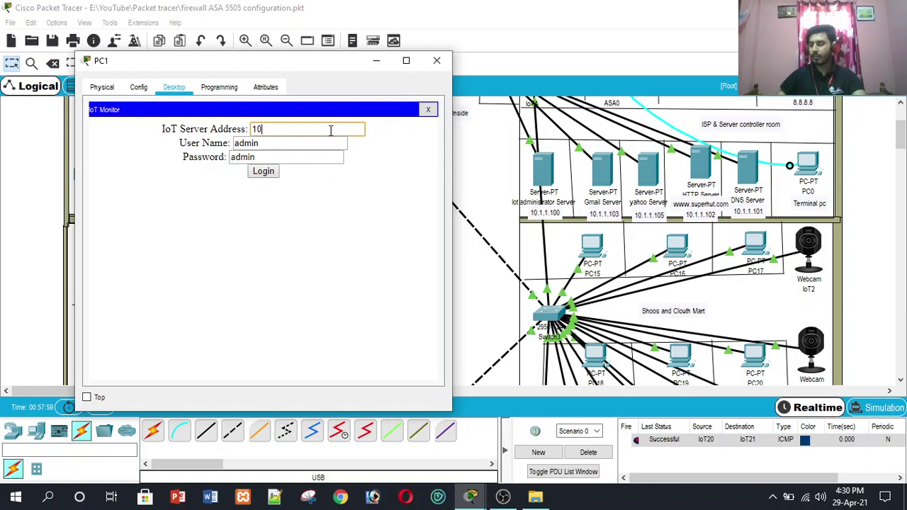
{"action": "type", "text": ".1.1.100"}
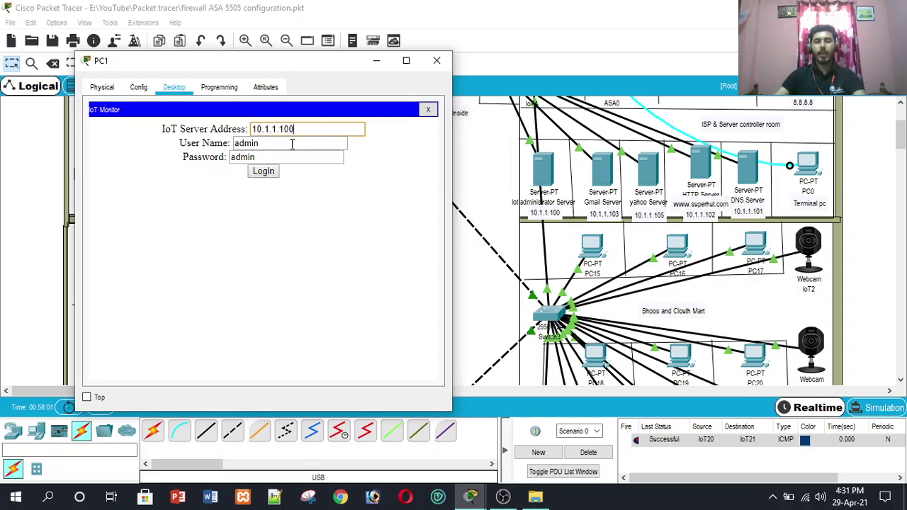
Replace the default User Name and Password with the user's own login credentials.
{"action": "left_click_drag", "start_coordinate": [261, 143], "coordinate": [236, 144]}
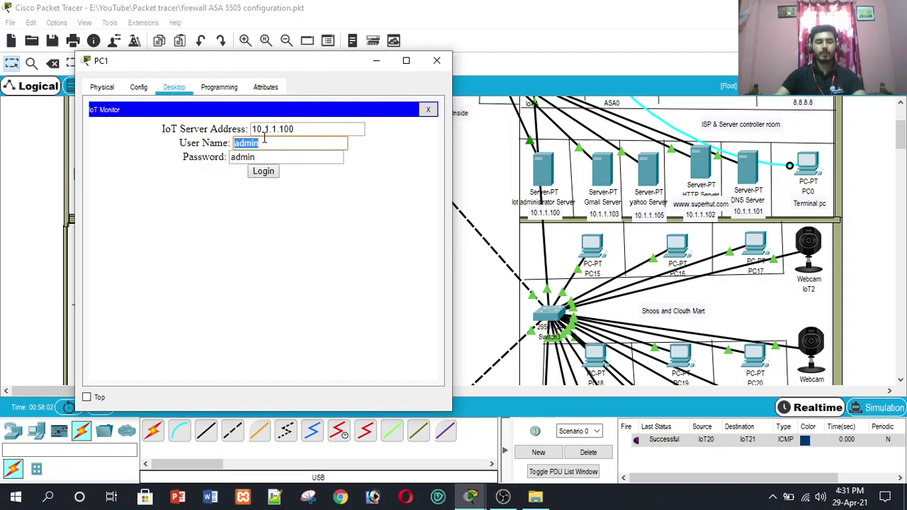
{"action": "left_click", "coordinate": [264, 142]}
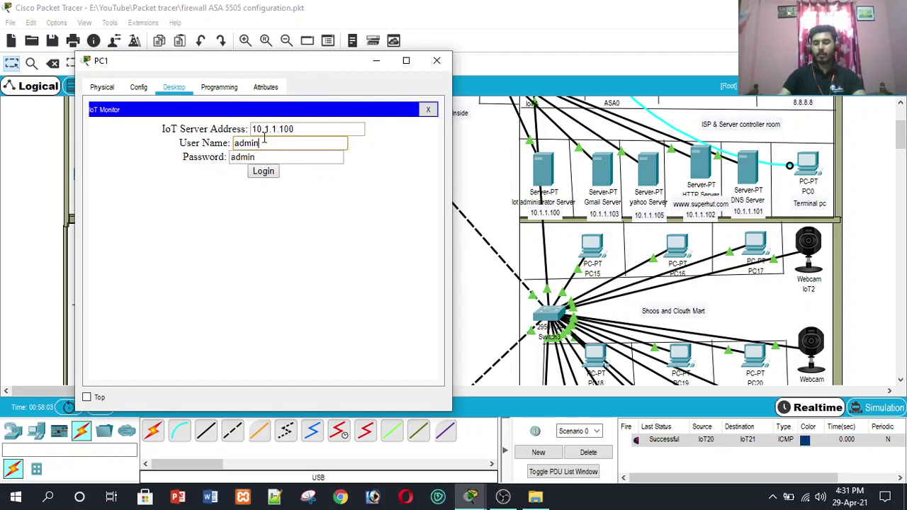
{"action": "key", "text": "BackSpace"}
{"action": "key", "text": "BackSpace"}
{"action": "key", "text": "BackSpace"}
{"action": "key", "text": "BackSpace"}
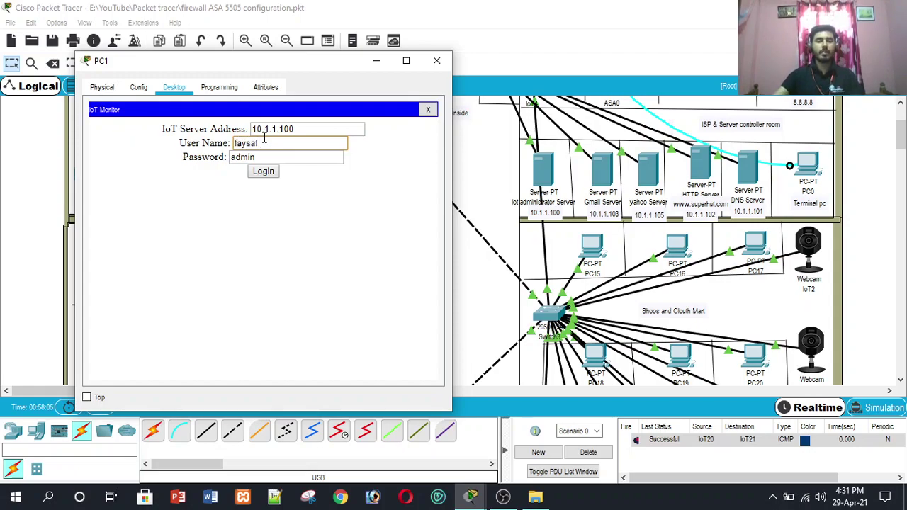
{"action": "type", "text": "faysal"}
{"action": "left_click", "coordinate": [264, 157]}
{"action": "key", "text": "BackSpace"}
{"action": "key", "text": "BackSpace"}
{"action": "key", "text": "BackSpace"}
{"action": "key", "text": "BackSpace"}
{"action": "key", "text": "BackSpace"}
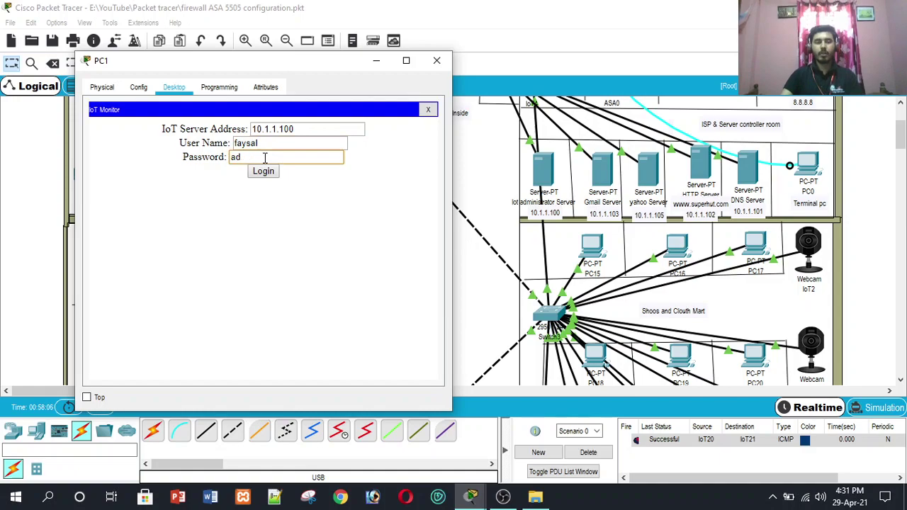
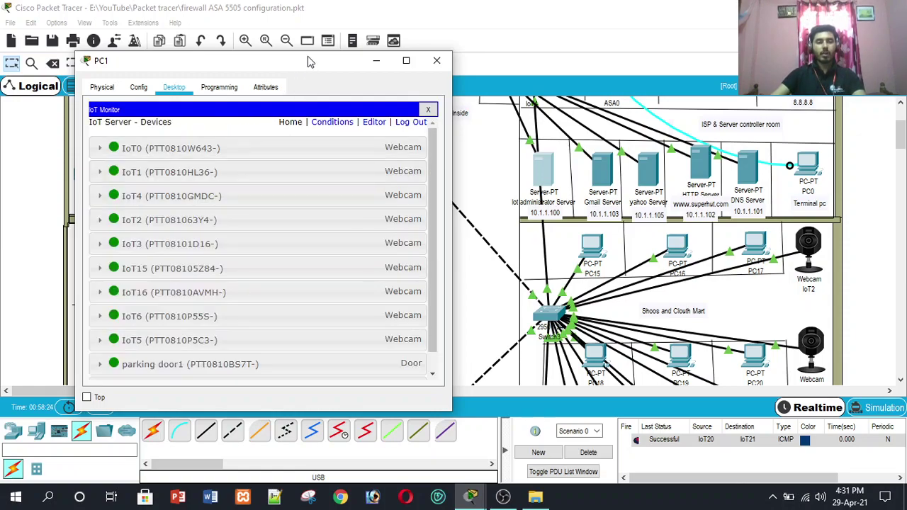
Move the PC1 window aside to reveal the network map.
{"action": "left_click_drag", "start_coordinate": [308, 59], "coordinate": [593, 47]}
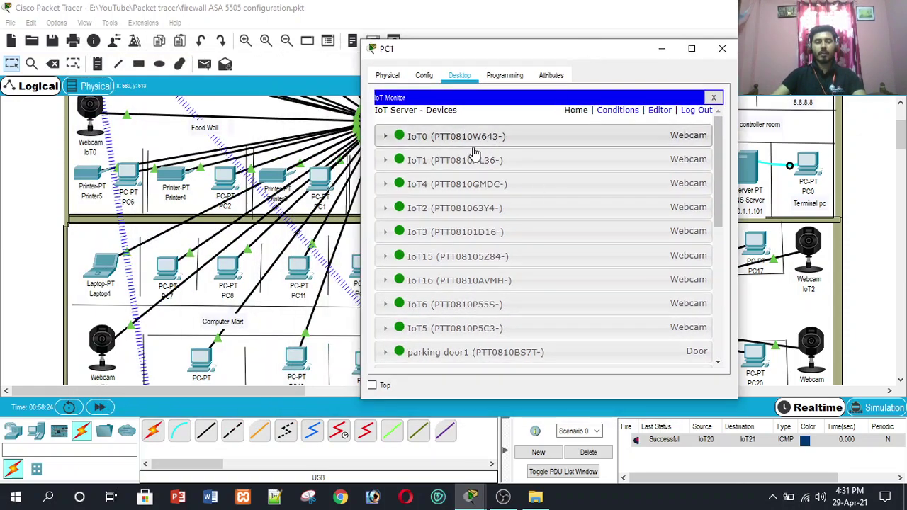
Expand webcam IoT0 in the IoT Monitor and switch it on, then back off.
{"action": "scroll", "coordinate": [476, 158], "scroll_direction": "down", "scroll_amount": 1}
{"action": "scroll", "coordinate": [476, 157], "scroll_direction": "up", "scroll_amount": 1}
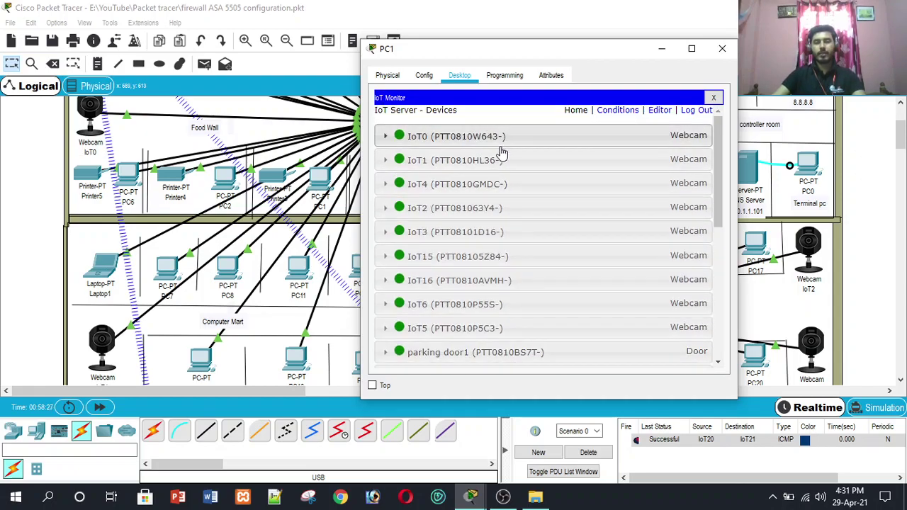
{"action": "scroll", "coordinate": [457, 212], "scroll_direction": "down", "scroll_amount": 4}
{"action": "scroll", "coordinate": [473, 280], "scroll_direction": "down", "scroll_amount": 2}
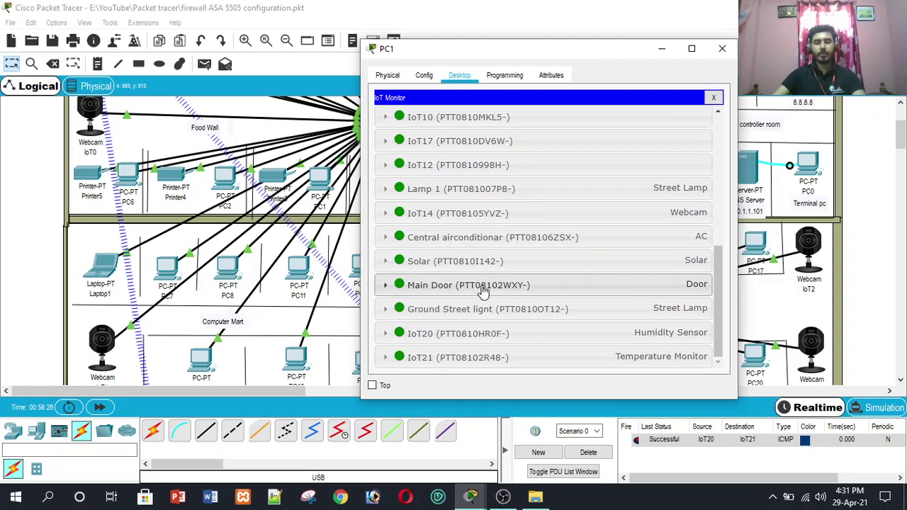
{"action": "scroll", "coordinate": [468, 202], "scroll_direction": "up", "scroll_amount": 4}
{"action": "scroll", "coordinate": [454, 155], "scroll_direction": "up", "scroll_amount": 2}
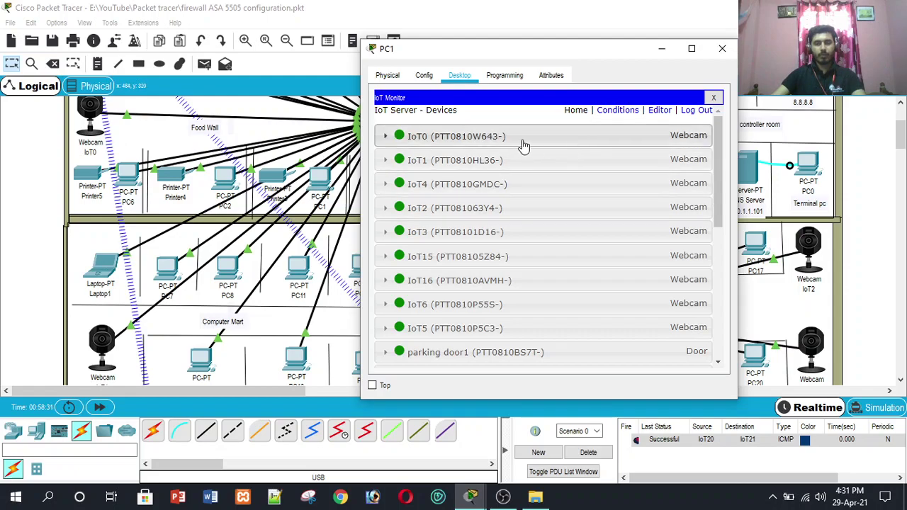
{"action": "scroll", "coordinate": [140, 181], "scroll_direction": "up", "scroll_amount": 2}
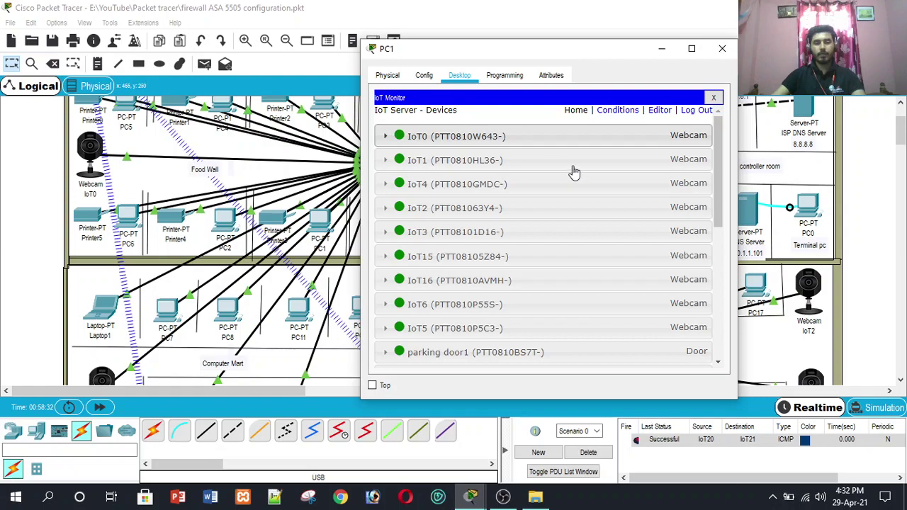
{"action": "left_click", "coordinate": [635, 141]}
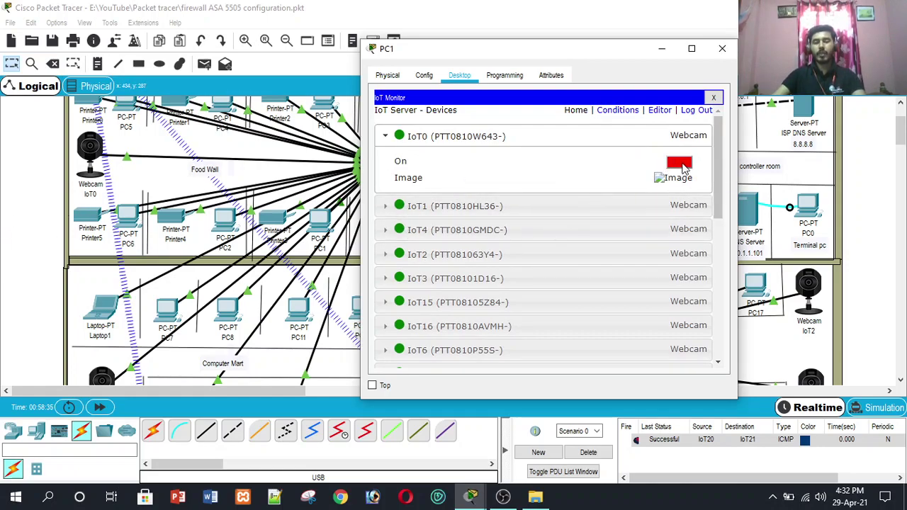
{"action": "left_click", "coordinate": [679, 163]}
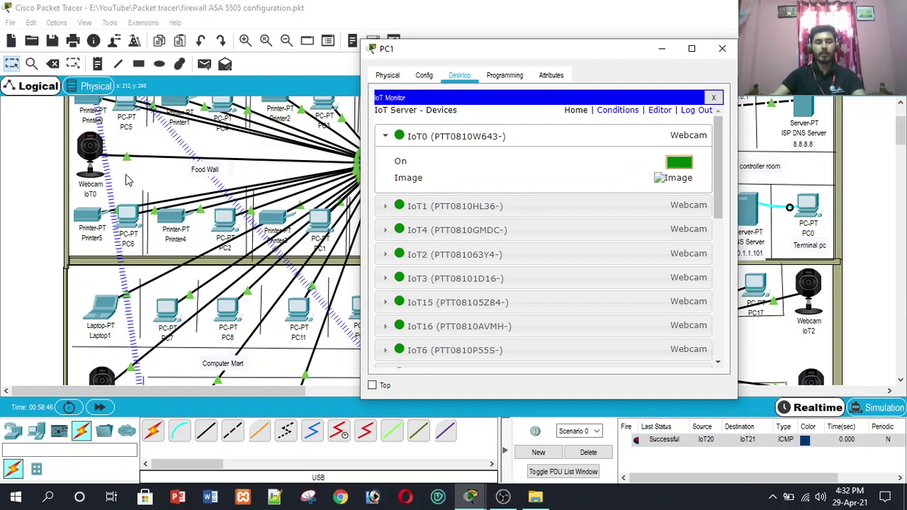
{"action": "left_click", "coordinate": [98, 195], "text": "alt"}
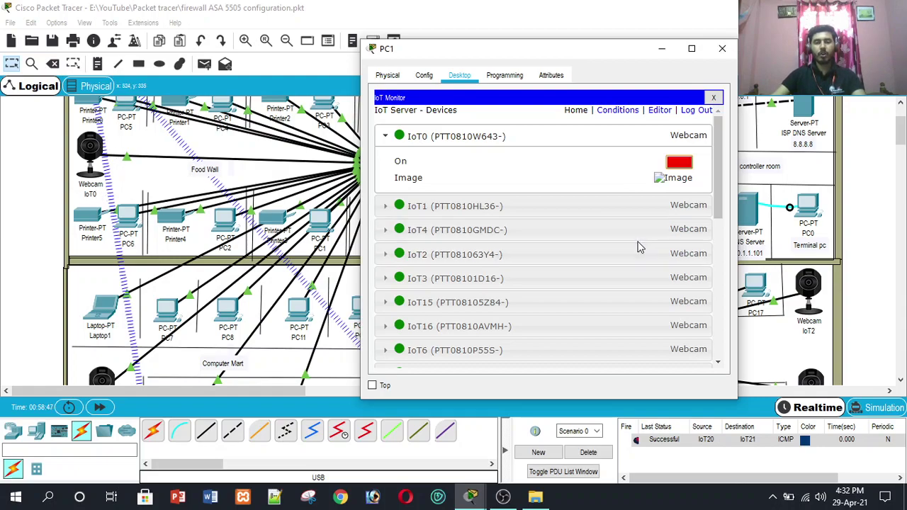
Expand IoT21 and IoT20 to show the 10.1 °C temperature and 72.9 % humidity readings.
{"action": "scroll", "coordinate": [606, 234], "scroll_direction": "down", "scroll_amount": 3}
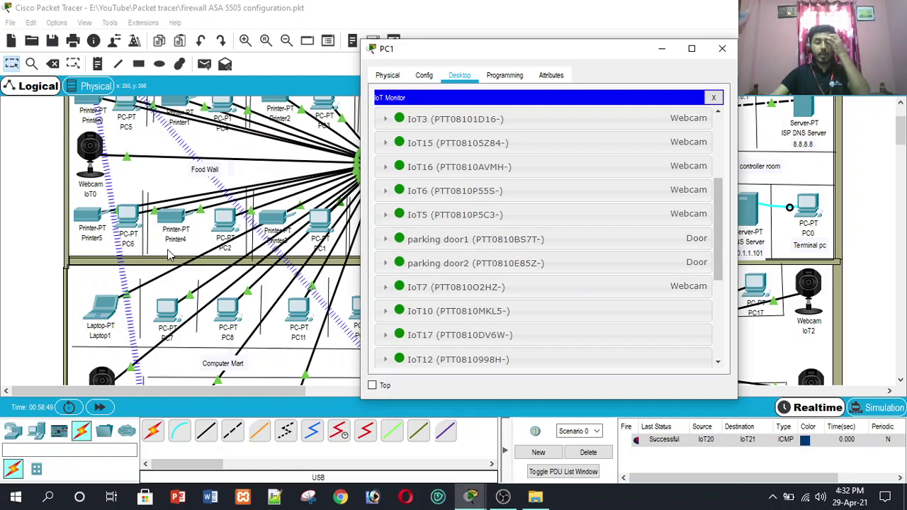
{"action": "scroll", "coordinate": [226, 272], "scroll_direction": "down", "scroll_amount": 1}
{"action": "scroll", "coordinate": [225, 273], "scroll_direction": "down", "scroll_amount": 2}
{"action": "scroll", "coordinate": [527, 240], "scroll_direction": "down", "scroll_amount": 5}
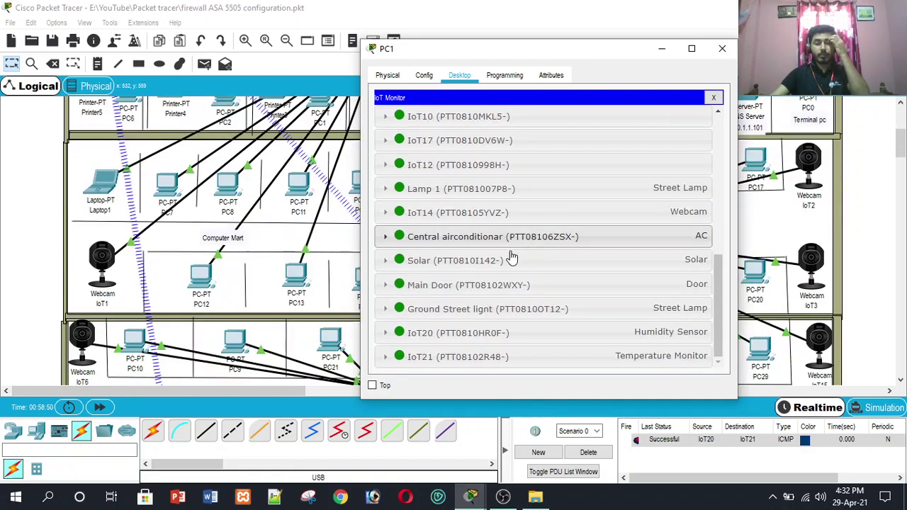
{"action": "scroll", "coordinate": [221, 243], "scroll_direction": "down", "scroll_amount": 2}
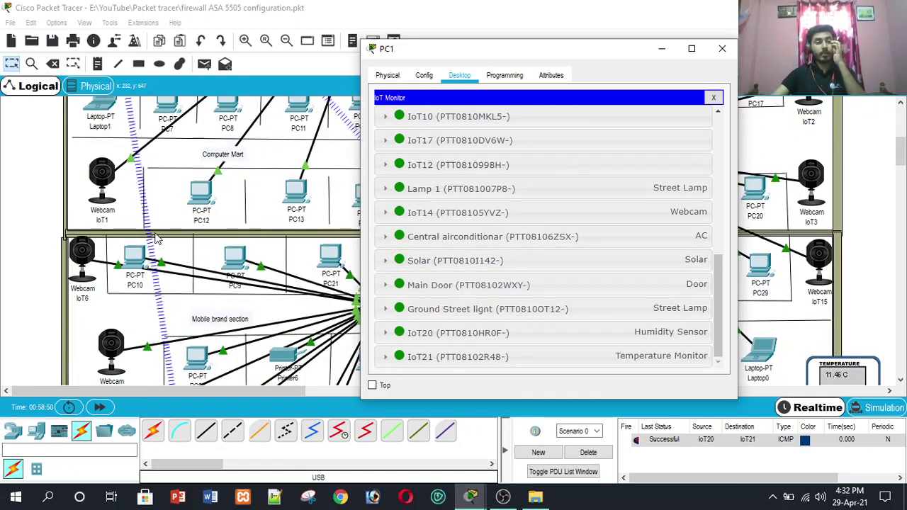
{"action": "scroll", "coordinate": [210, 241], "scroll_direction": "up", "scroll_amount": 3}
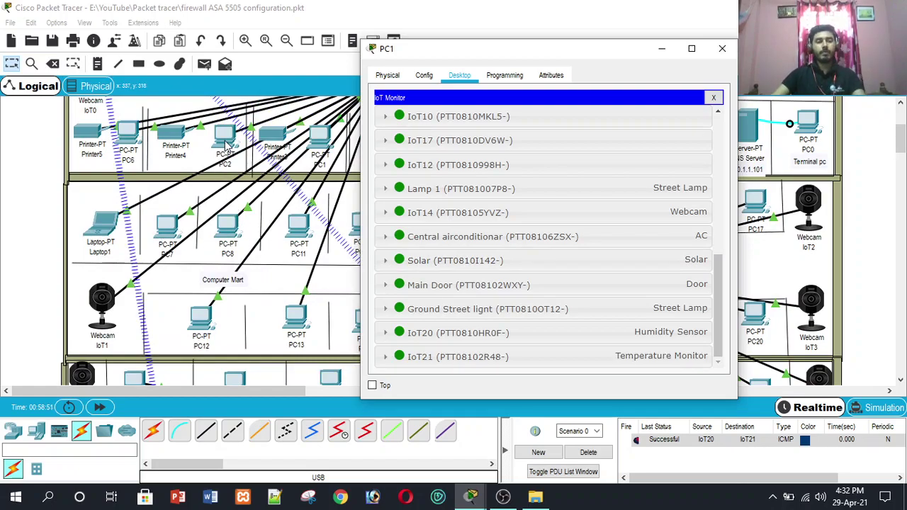
{"action": "scroll", "coordinate": [265, 258], "scroll_direction": "down", "scroll_amount": 3}
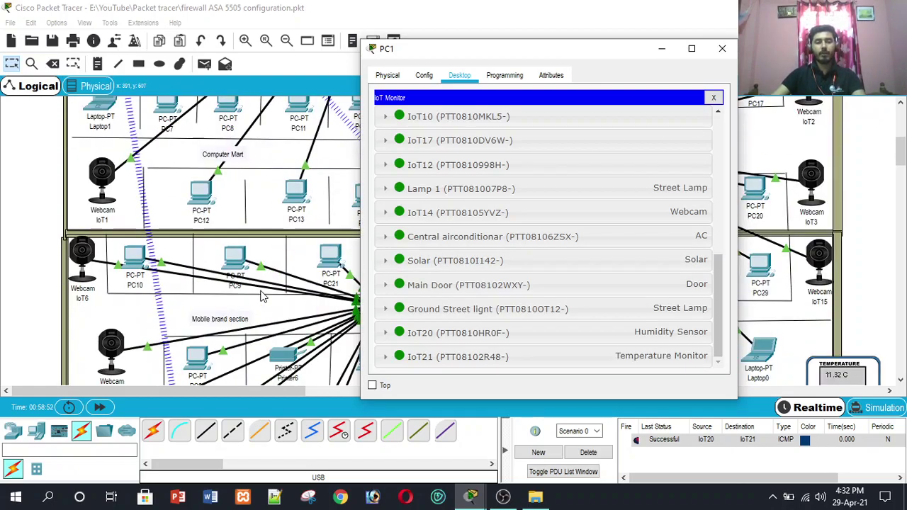
{"action": "scroll", "coordinate": [262, 296], "scroll_direction": "down", "scroll_amount": 6}
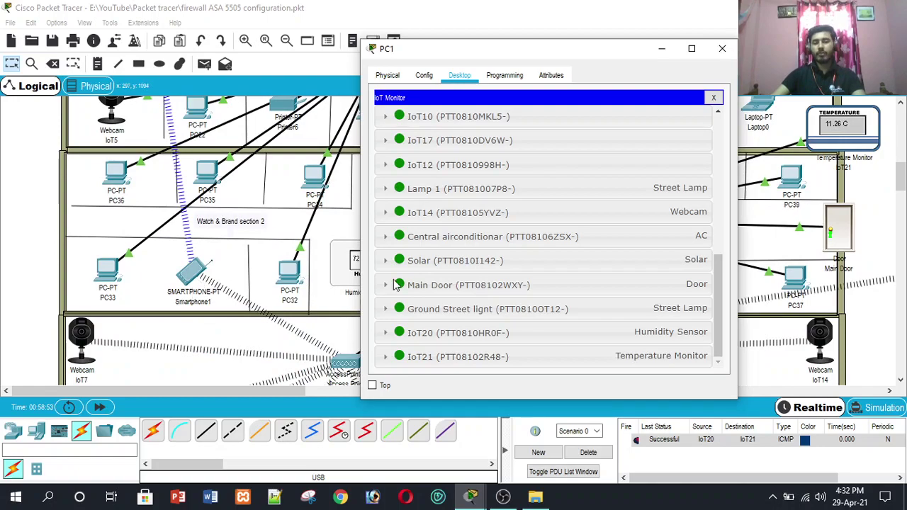
{"action": "scroll", "coordinate": [581, 314], "scroll_direction": "up", "scroll_amount": 2}
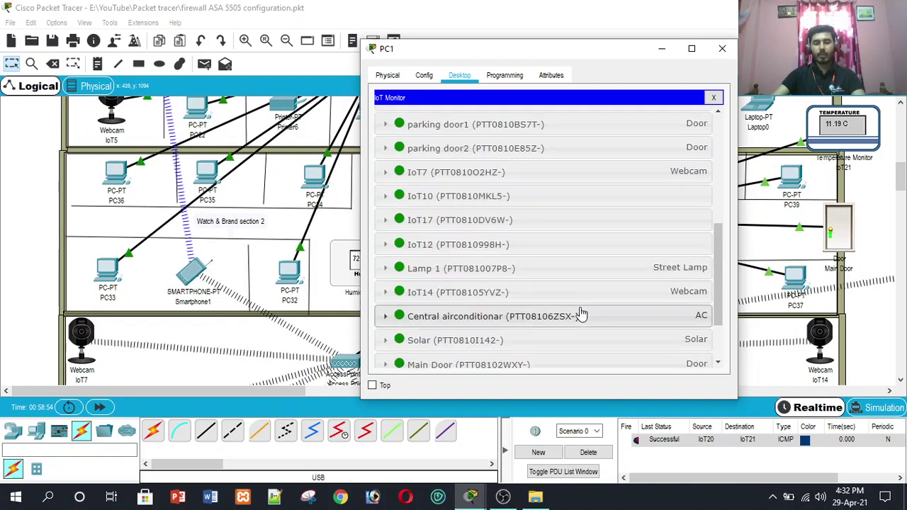
{"action": "scroll", "coordinate": [624, 197], "scroll_direction": "down", "scroll_amount": 1}
{"action": "scroll", "coordinate": [614, 331], "scroll_direction": "down", "scroll_amount": 3}
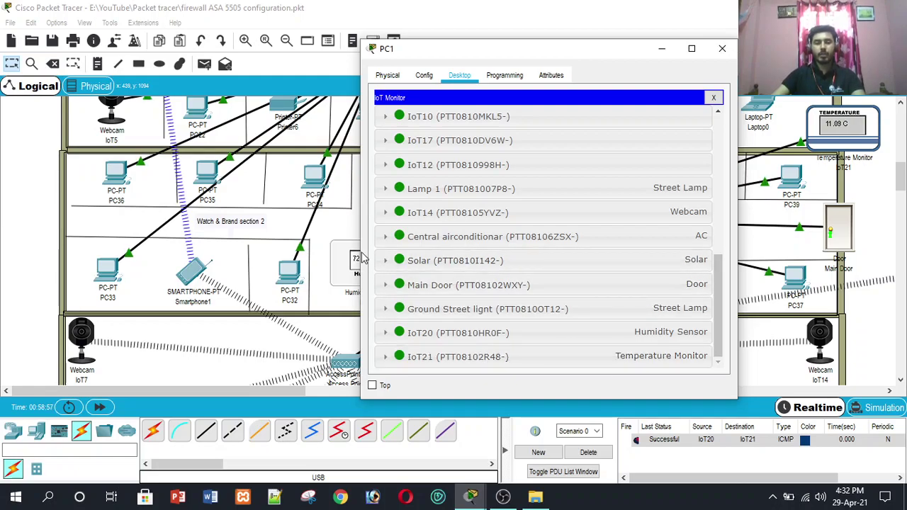
{"action": "left_click", "coordinate": [615, 360]}
{"action": "scroll", "coordinate": [630, 238], "scroll_direction": "down", "scroll_amount": 1}
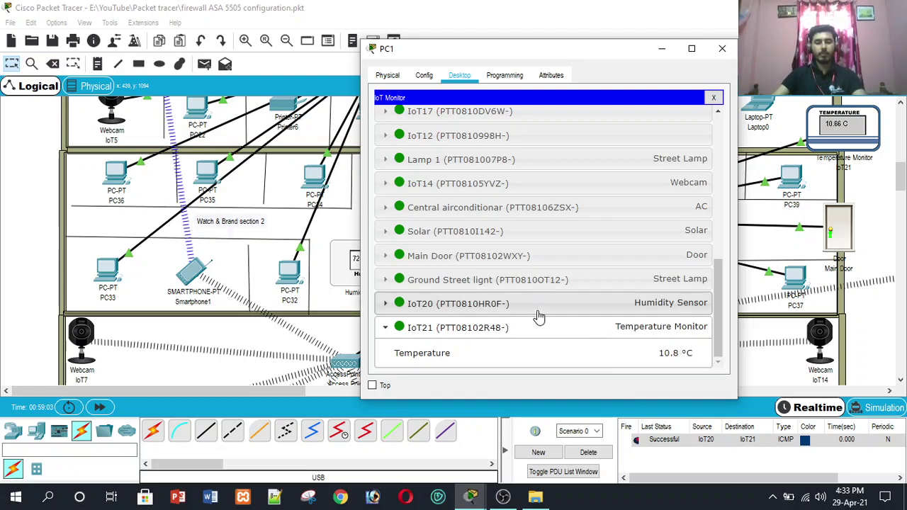
{"action": "left_click", "coordinate": [598, 311]}
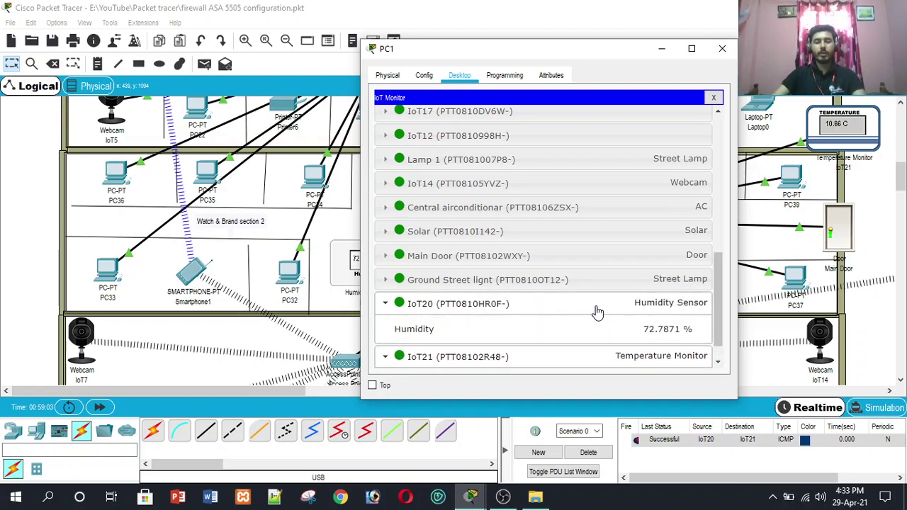
{"action": "double_click", "coordinate": [687, 328]}
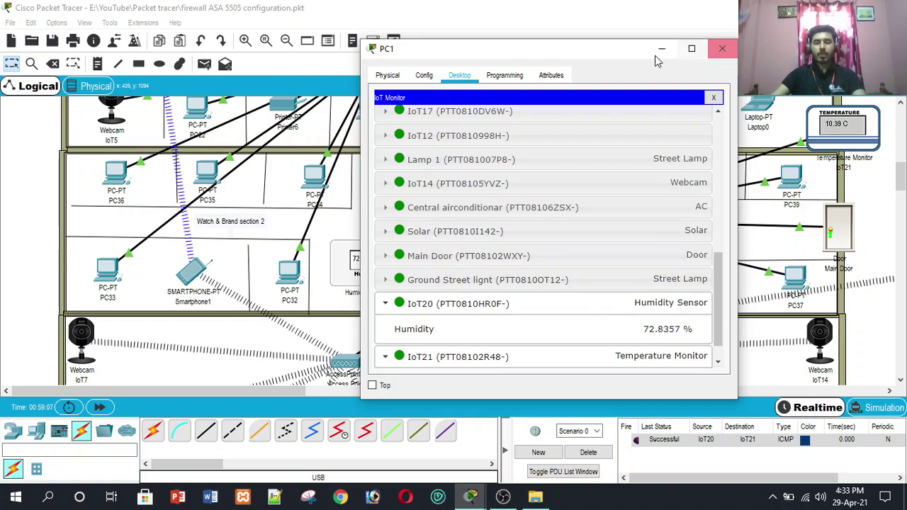
Move the PC1 window and expand the Main Door entry to show its lock controls.
{"action": "left_click_drag", "start_coordinate": [575, 51], "coordinate": [403, 46]}
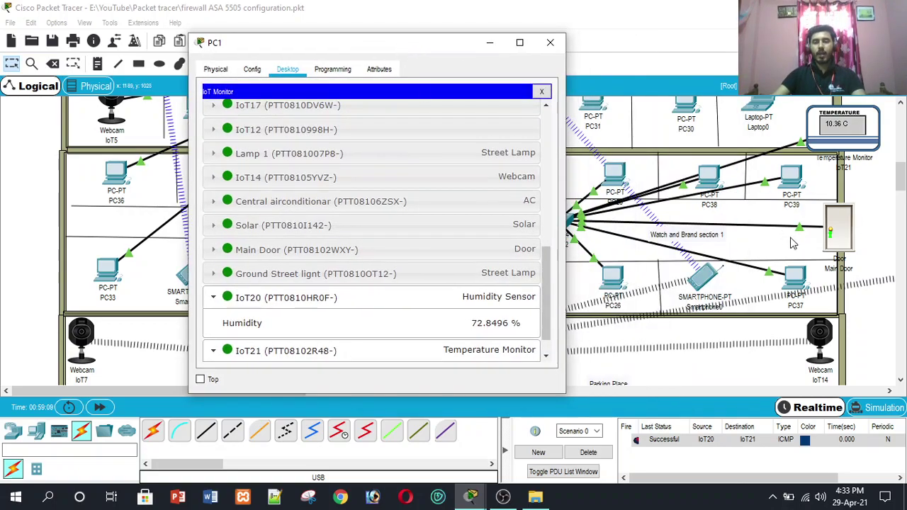
{"action": "scroll", "coordinate": [794, 250], "scroll_direction": "down", "scroll_amount": 5}
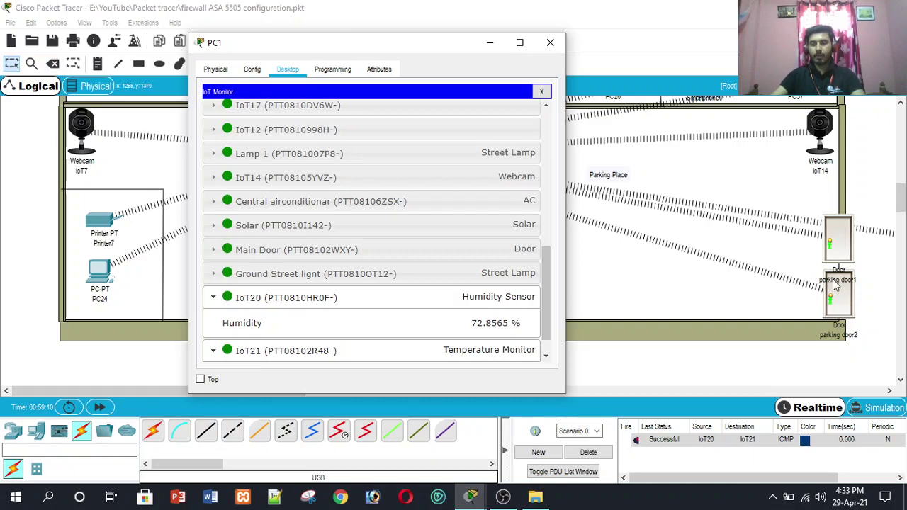
{"action": "scroll", "coordinate": [847, 311], "scroll_direction": "up", "scroll_amount": 5}
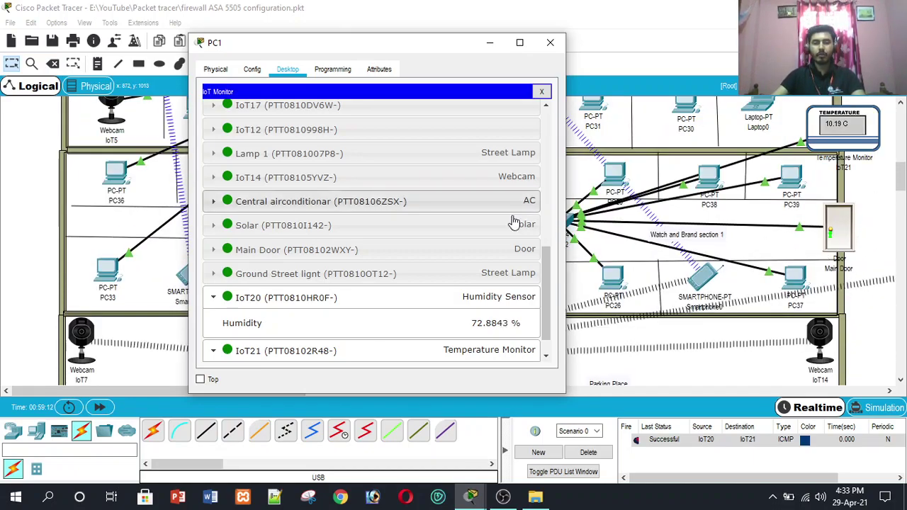
{"action": "scroll", "coordinate": [489, 255], "scroll_direction": "down", "scroll_amount": 1}
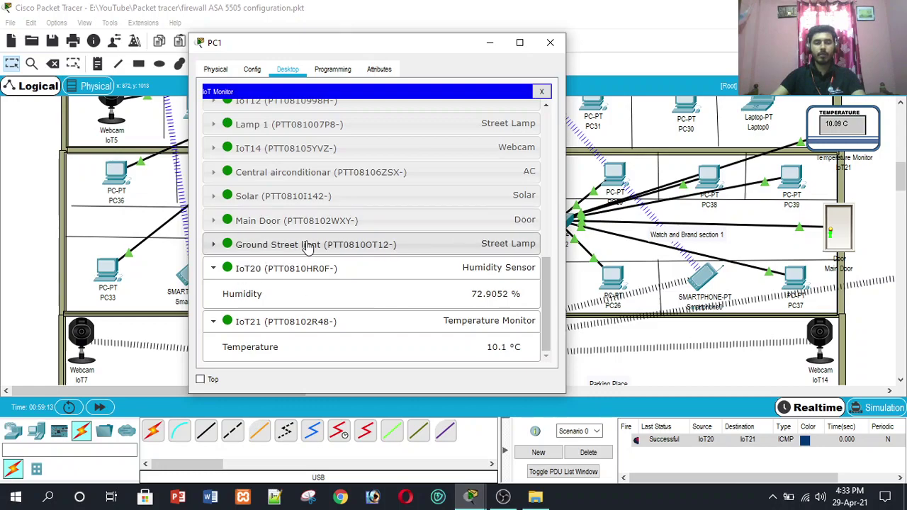
{"action": "left_click", "coordinate": [396, 221]}
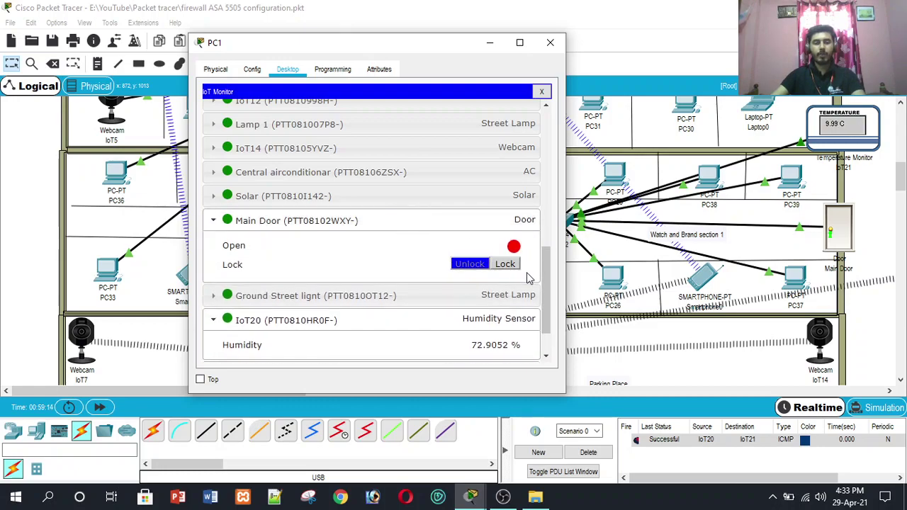
Toggle the Main Door between Lock and Unlock, leaving it locked, and move PC1's window down.
{"action": "left_click", "coordinate": [505, 264]}
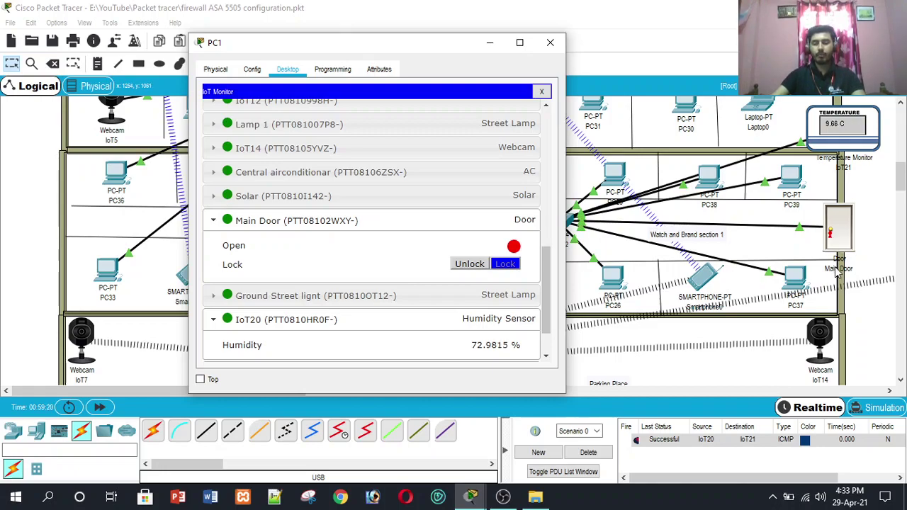
{"action": "left_click", "coordinate": [459, 264]}
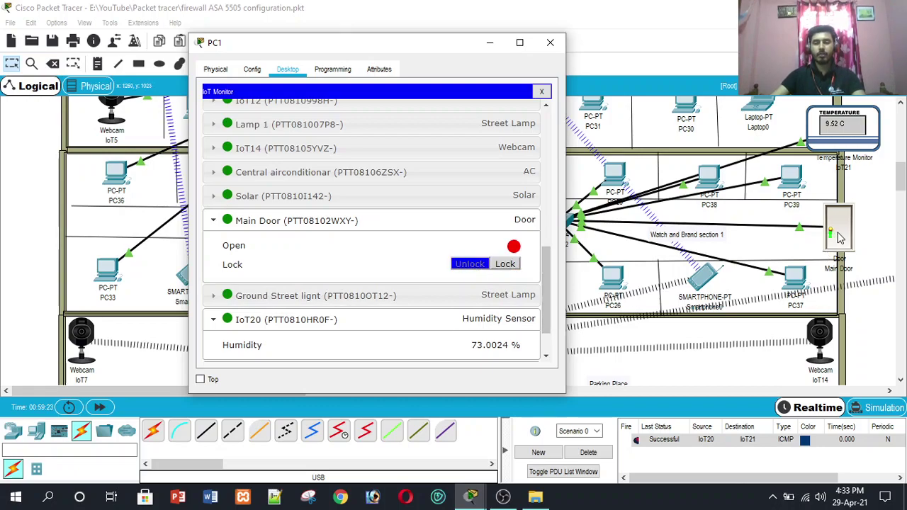
{"action": "left_click", "coordinate": [505, 265]}
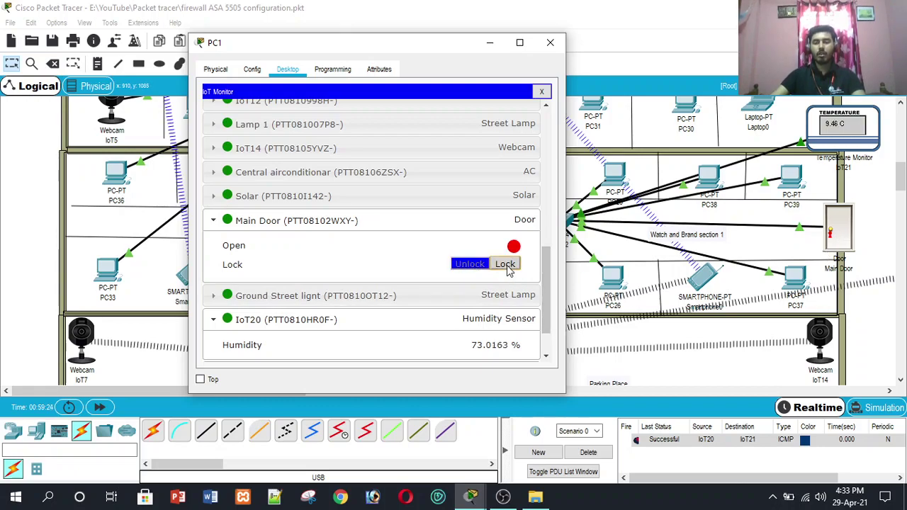
{"action": "left_click", "coordinate": [474, 264]}
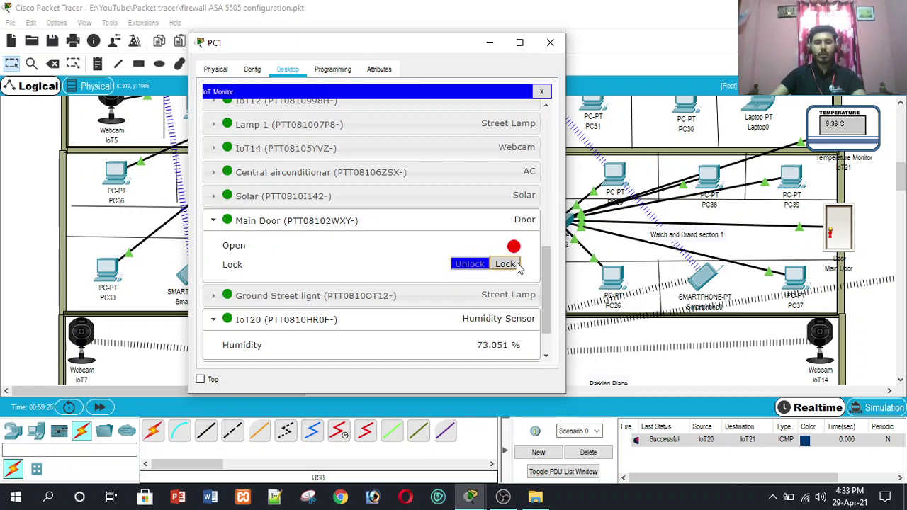
{"action": "left_click", "coordinate": [506, 264]}
{"action": "left_click_drag", "start_coordinate": [416, 48], "coordinate": [418, 177]}
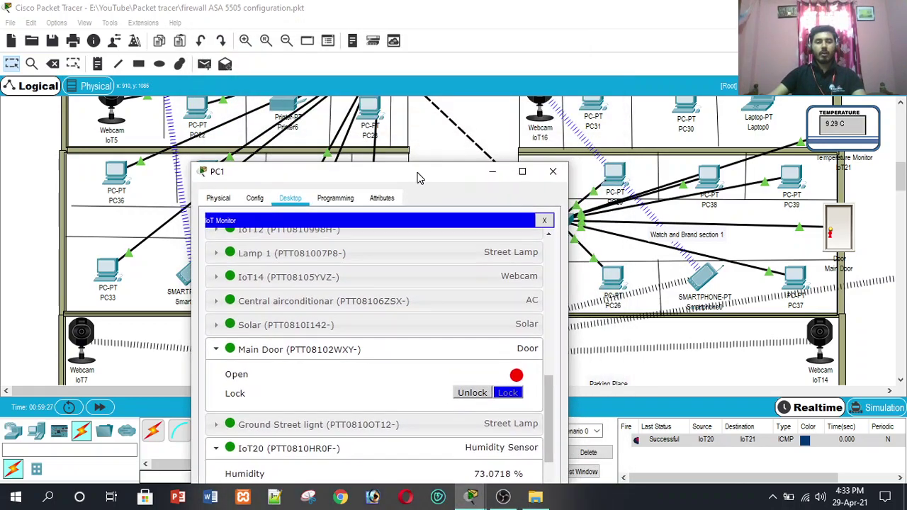
{"action": "scroll", "coordinate": [435, 135], "scroll_direction": "up", "scroll_amount": 10}
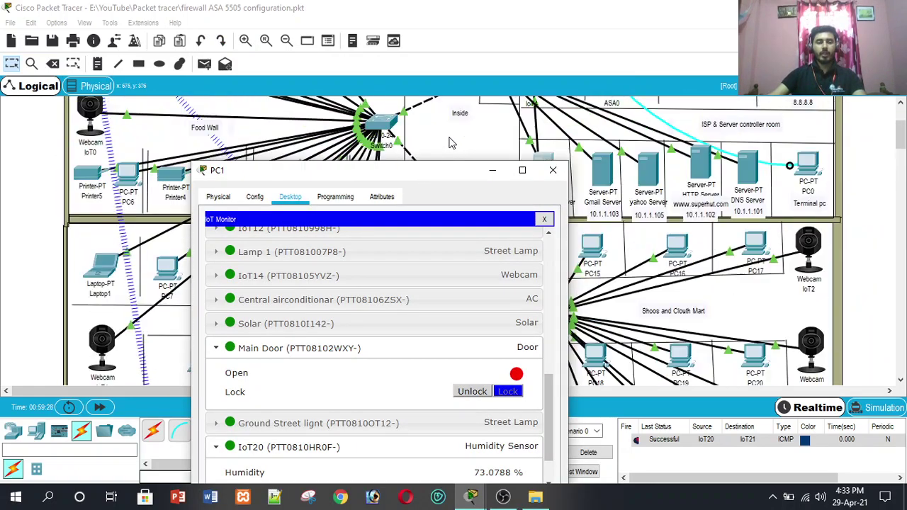
Highlight the Solar panel's energy reading, then collapse the Solar entry.
{"action": "scroll", "coordinate": [449, 142], "scroll_direction": "up", "scroll_amount": 3}
{"action": "left_click_drag", "start_coordinate": [413, 177], "coordinate": [515, 170]}
{"action": "scroll", "coordinate": [517, 142], "scroll_direction": "up", "scroll_amount": 2}
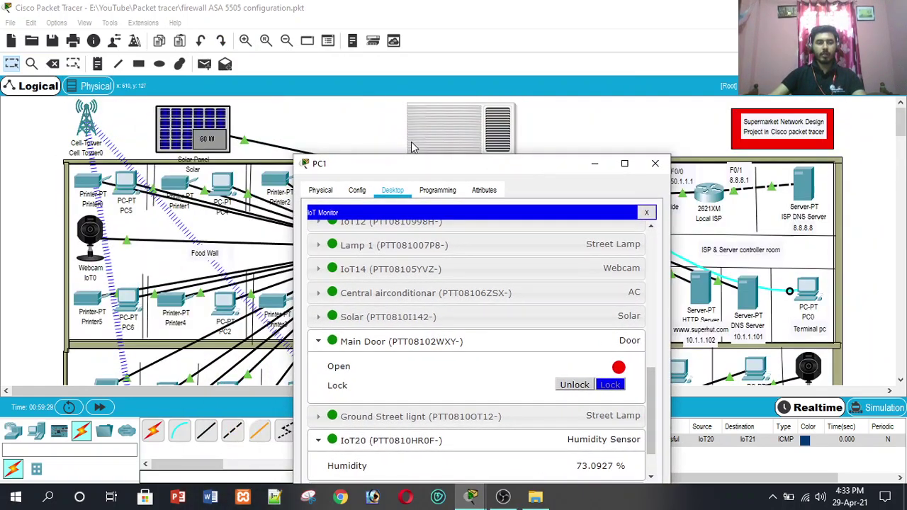
{"action": "scroll", "coordinate": [566, 354], "scroll_direction": "down", "scroll_amount": 1}
{"action": "scroll", "coordinate": [586, 379], "scroll_direction": "down", "scroll_amount": 1}
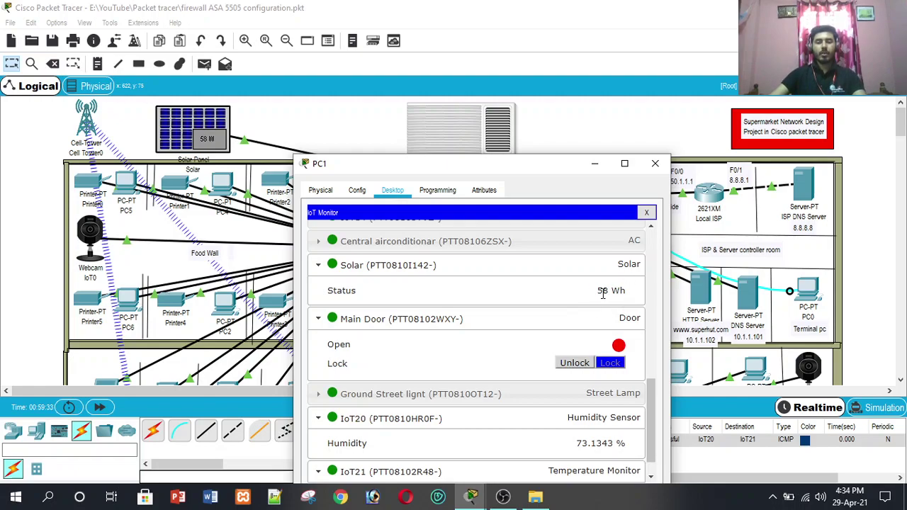
{"action": "triple_click", "coordinate": [602, 293]}
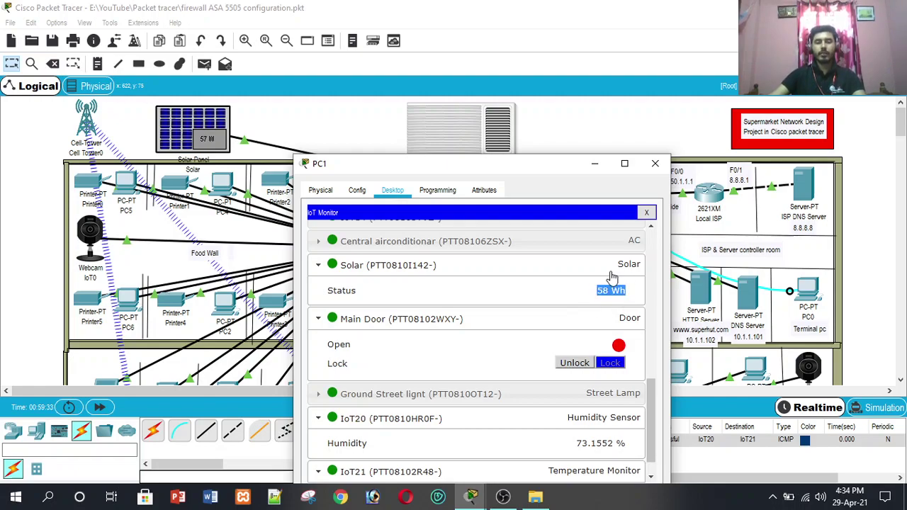
{"action": "left_click", "coordinate": [319, 267]}
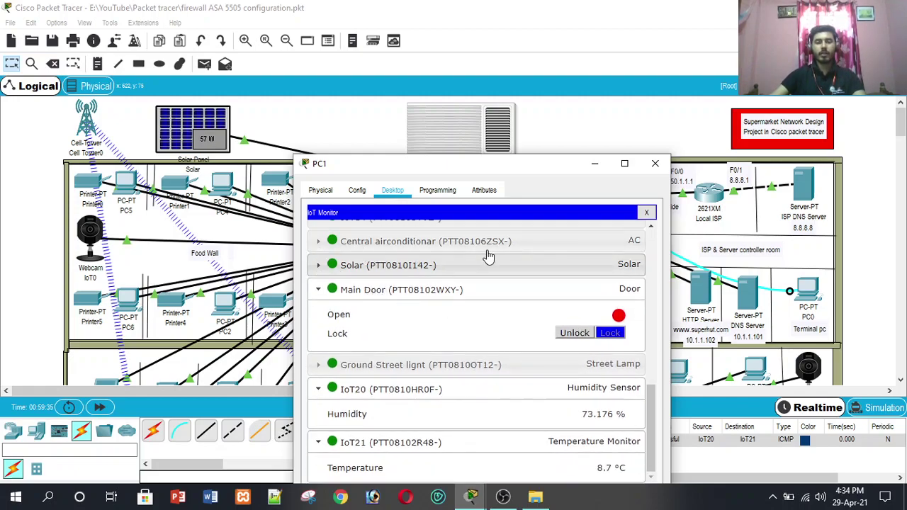
Expand the Central airconditioner entry and switch the AC on.
{"action": "left_click", "coordinate": [583, 250]}
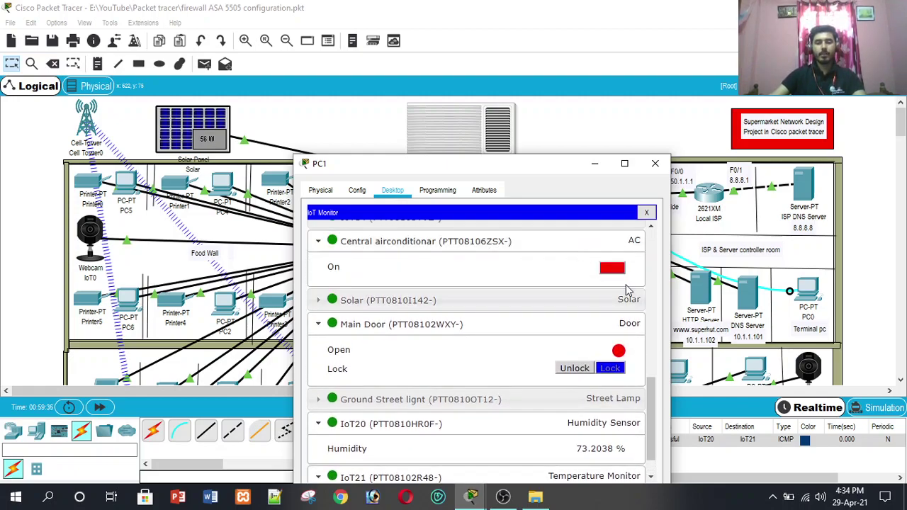
{"action": "left_click_drag", "start_coordinate": [542, 165], "coordinate": [758, 203]}
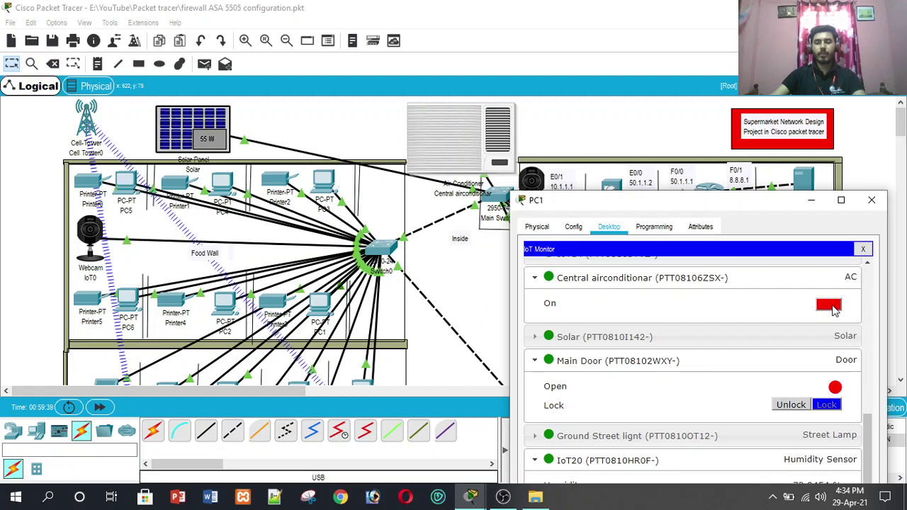
{"action": "left_click", "coordinate": [829, 304]}
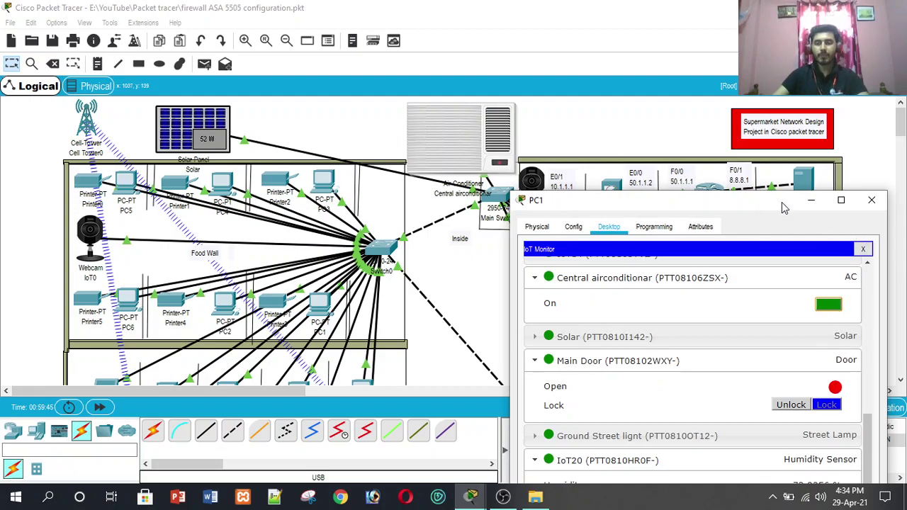
{"action": "left_click_drag", "start_coordinate": [784, 207], "coordinate": [547, 90]}
Log out of the IoT Monitor, close PC1, and scroll around the supermarket topology.
{"action": "scroll", "coordinate": [596, 207], "scroll_direction": "down", "scroll_amount": 1}
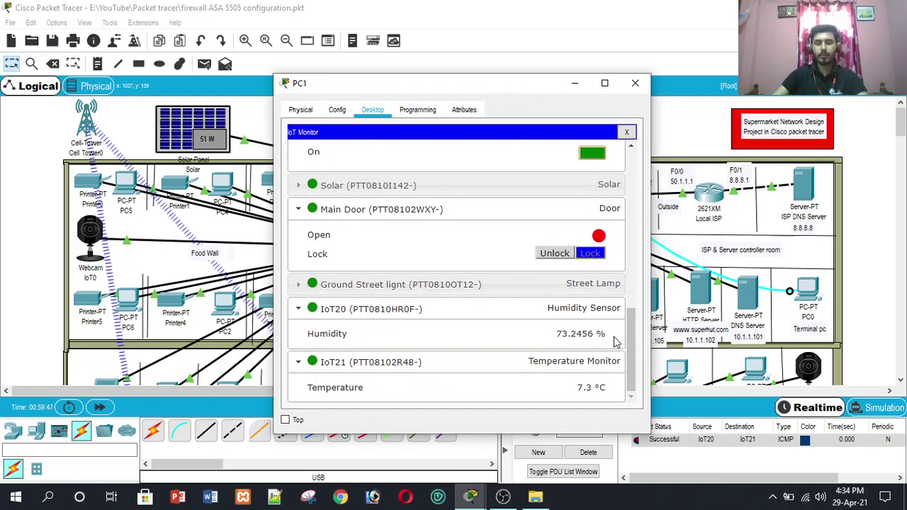
{"action": "scroll", "coordinate": [583, 241], "scroll_direction": "up", "scroll_amount": 10}
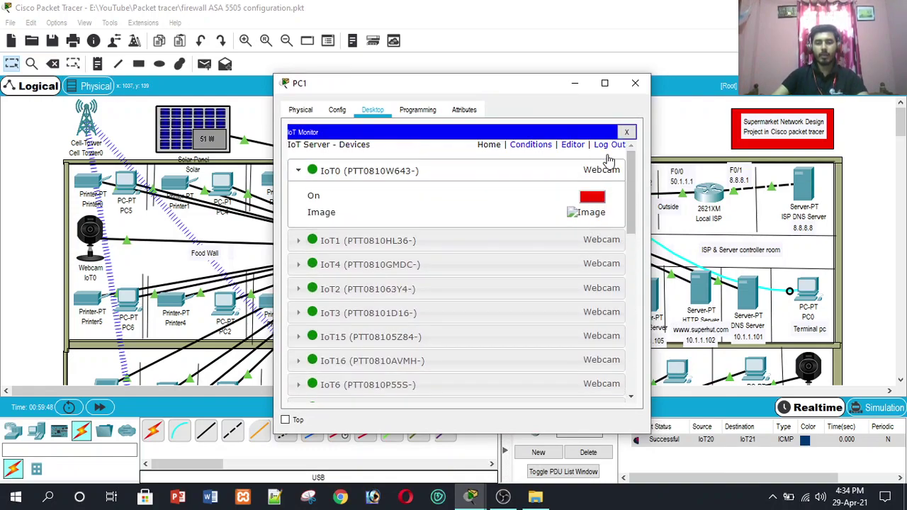
{"action": "left_click", "coordinate": [609, 146]}
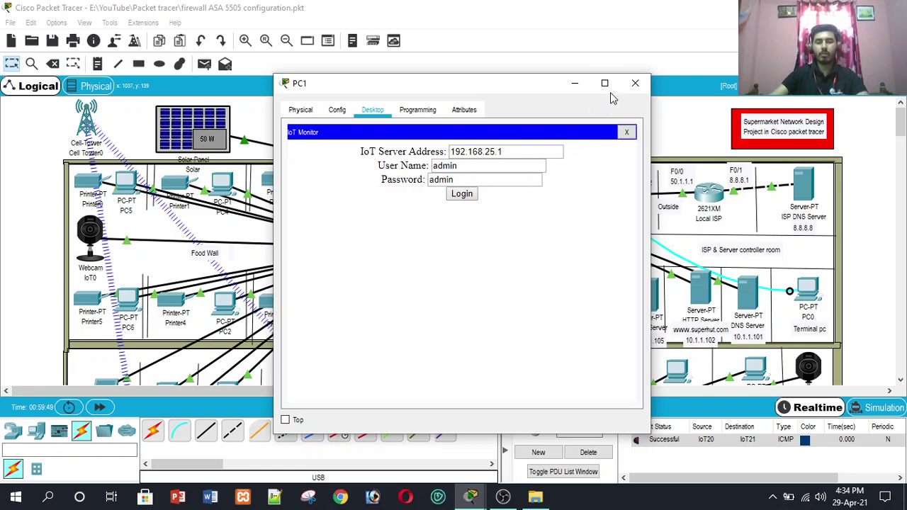
{"action": "left_click", "coordinate": [634, 85]}
{"action": "scroll", "coordinate": [900, 200], "scroll_direction": "down", "scroll_amount": 3}
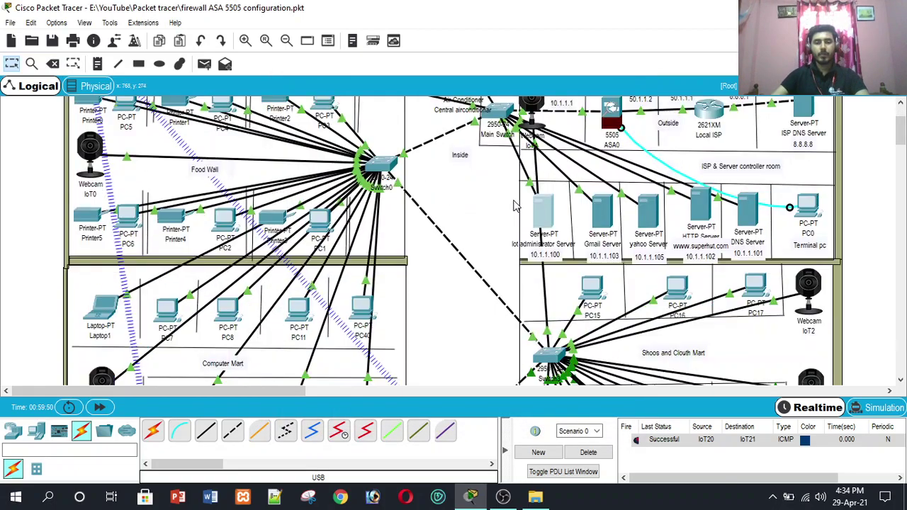
{"action": "scroll", "coordinate": [858, 207], "scroll_direction": "down", "scroll_amount": 3}
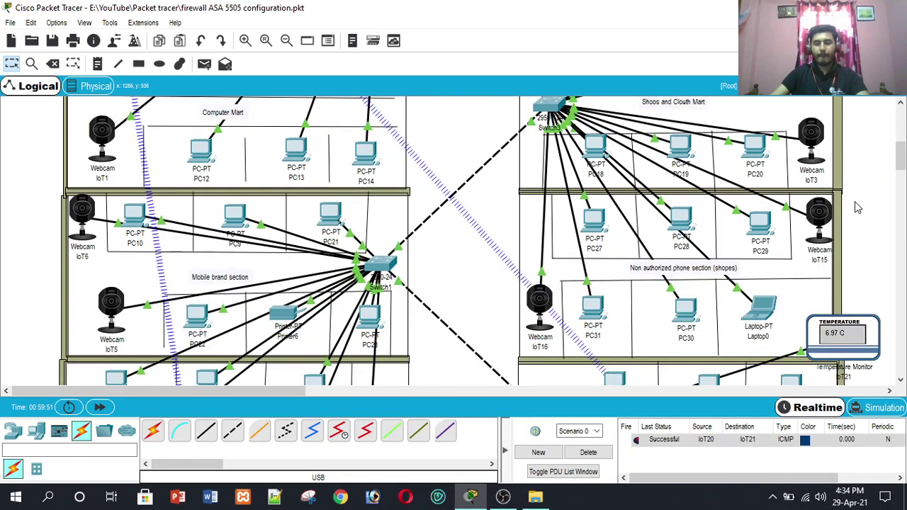
{"action": "scroll", "coordinate": [857, 207], "scroll_direction": "down", "scroll_amount": 3}
{"action": "scroll", "coordinate": [537, 269], "scroll_direction": "up", "scroll_amount": 5}
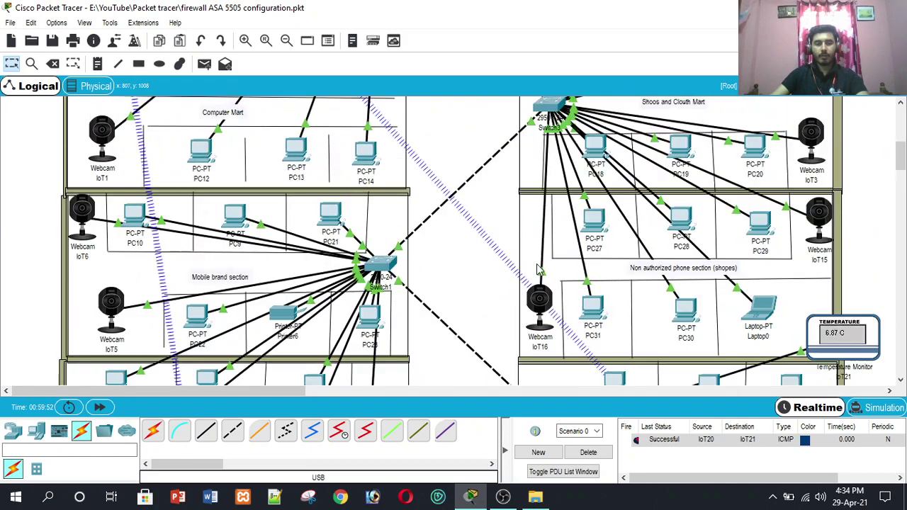
{"action": "scroll", "coordinate": [537, 269], "scroll_direction": "up", "scroll_amount": 2}
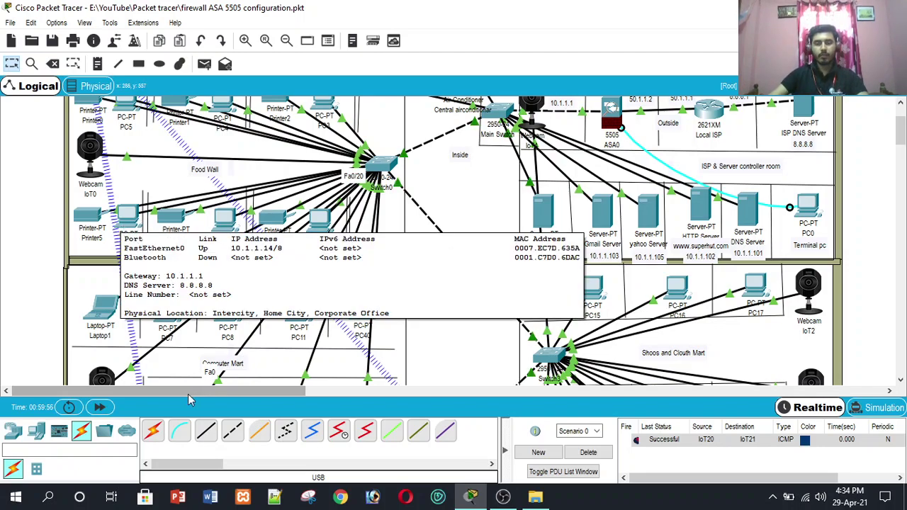
Open PC1 and launch its Email application.
{"action": "left_click", "coordinate": [323, 224]}
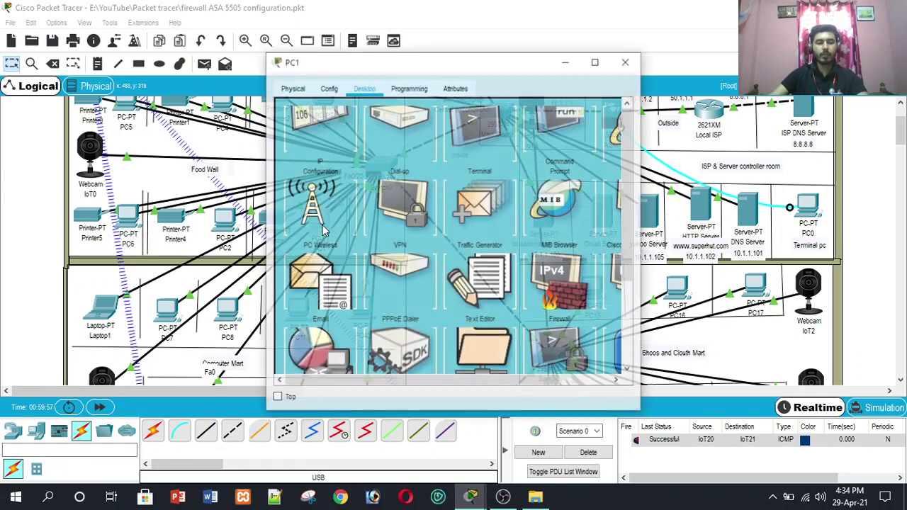
{"action": "left_click_drag", "start_coordinate": [421, 71], "coordinate": [601, 52]}
{"action": "scroll", "coordinate": [512, 261], "scroll_direction": "down", "scroll_amount": 3}
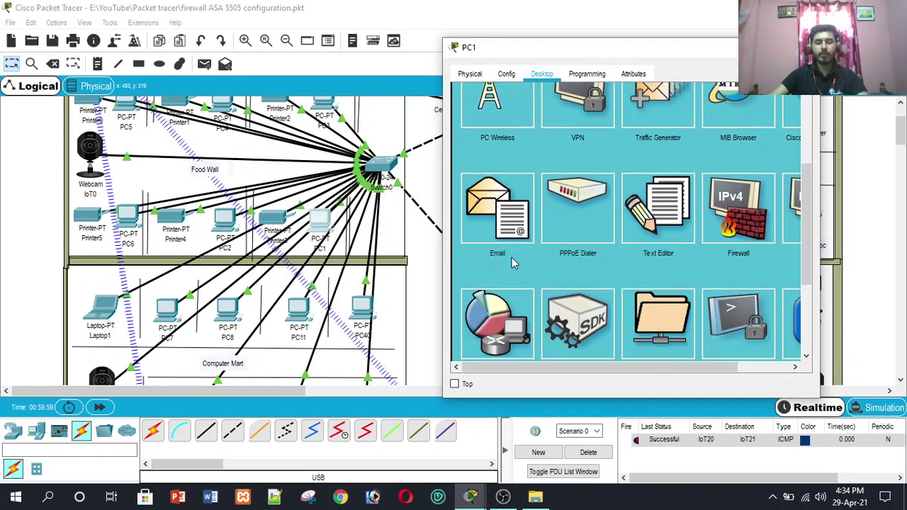
{"action": "left_click", "coordinate": [500, 221]}
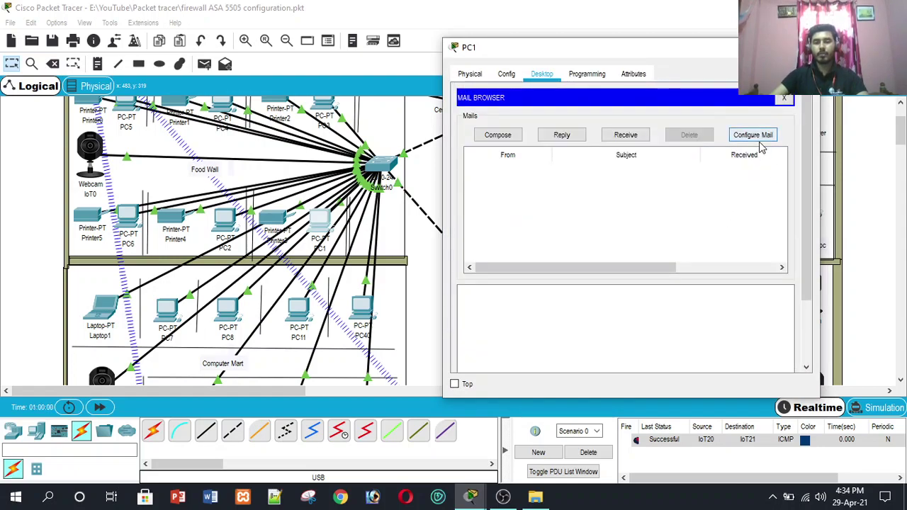
{"action": "left_click", "coordinate": [470, 74]}
{"action": "left_click", "coordinate": [541, 76]}
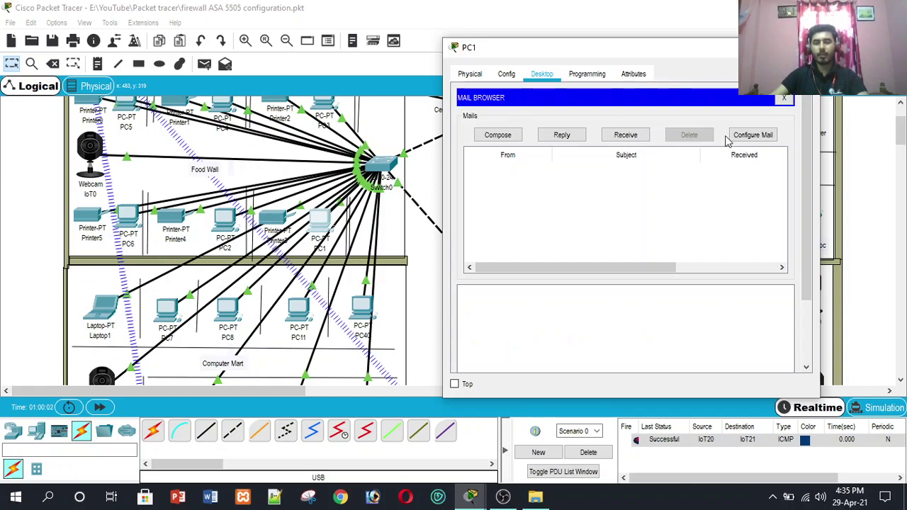
Review PC1's mail account settings for server 10.1.1.103 and close PC1's window.
{"action": "scroll", "coordinate": [497, 303], "scroll_direction": "down", "scroll_amount": 3}
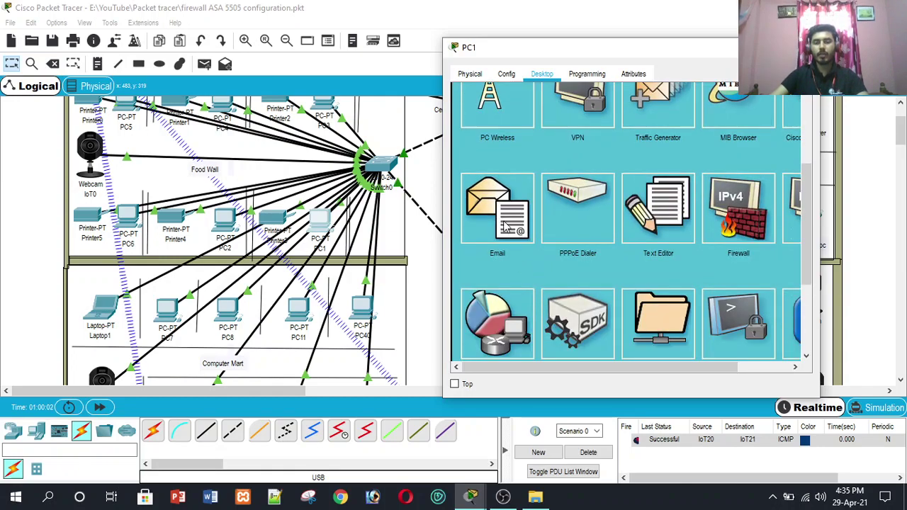
{"action": "left_click", "coordinate": [505, 226]}
{"action": "left_click", "coordinate": [769, 133]}
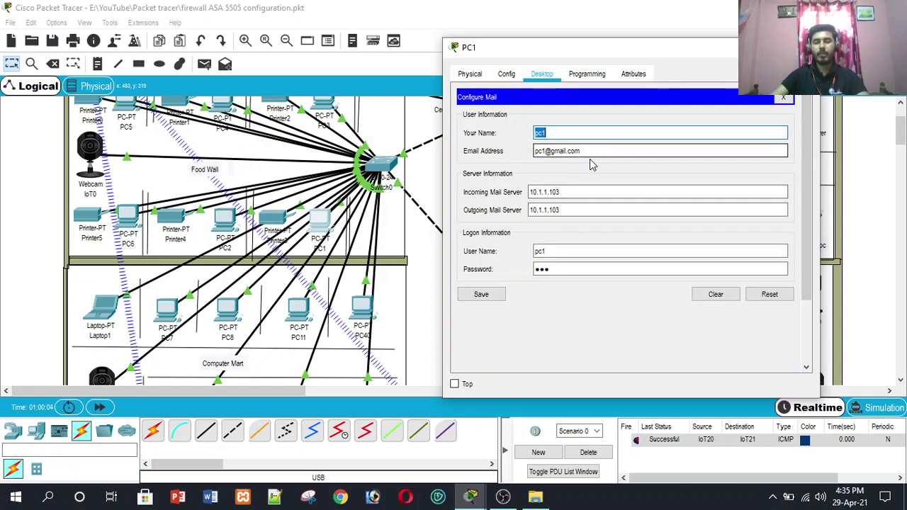
{"action": "left_click", "coordinate": [733, 47]}
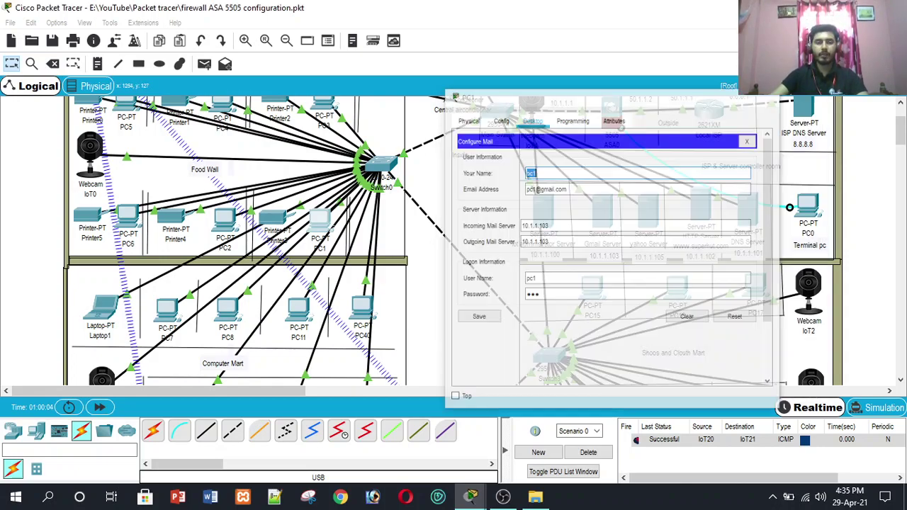
{"action": "left_click", "coordinate": [127, 216]}
Open PC6's mail settings on server 10.1.1.105, select its email address, and close PC6.
{"action": "scroll", "coordinate": [351, 224], "scroll_direction": "down", "scroll_amount": 3}
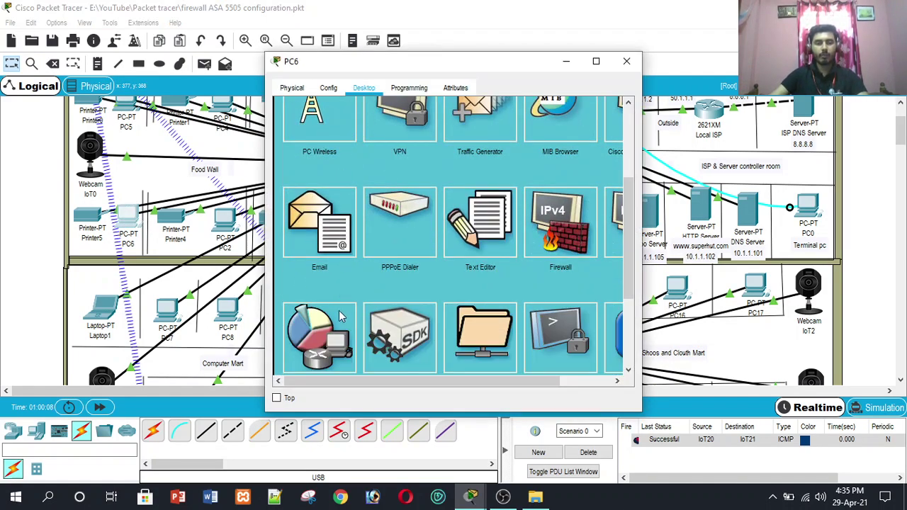
{"action": "left_click", "coordinate": [333, 253]}
{"action": "left_click", "coordinate": [576, 149]}
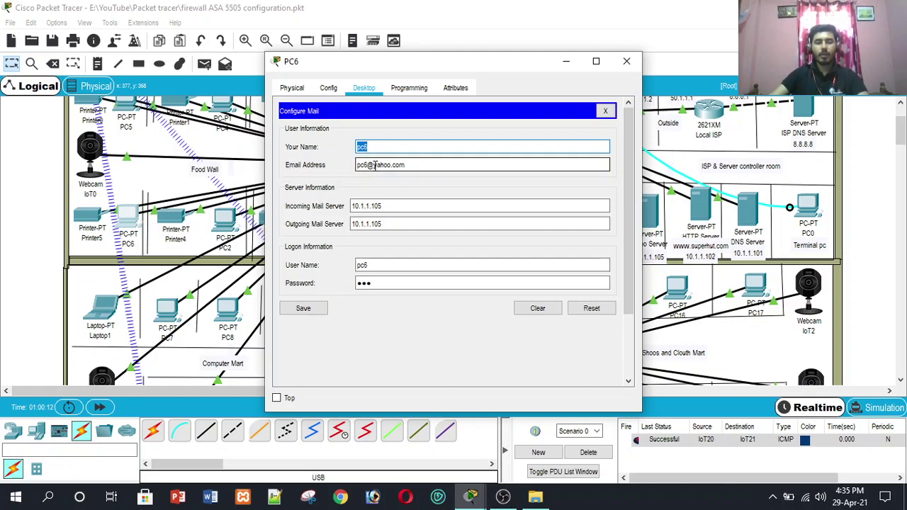
{"action": "left_click_drag", "start_coordinate": [421, 164], "coordinate": [344, 165]}
{"action": "key", "text": "ctrl+c"}
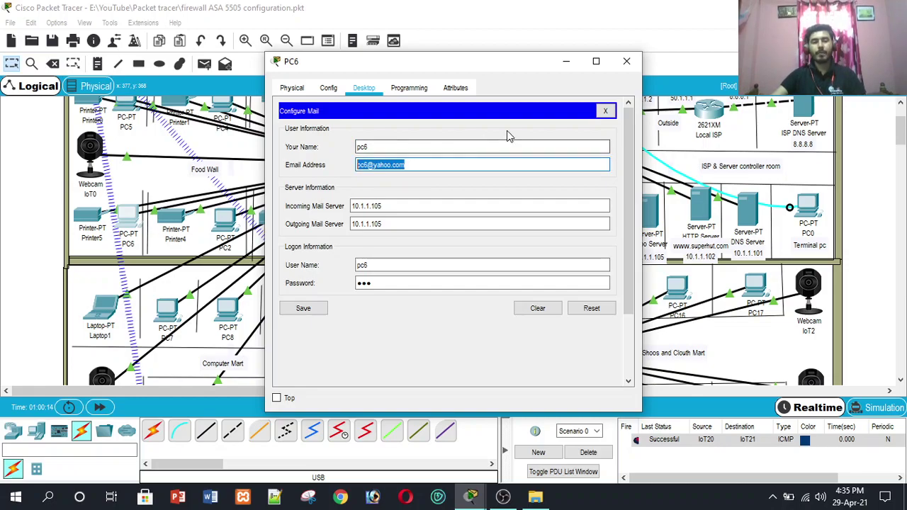
{"action": "left_click", "coordinate": [564, 89]}
{"action": "left_click", "coordinate": [626, 62]}
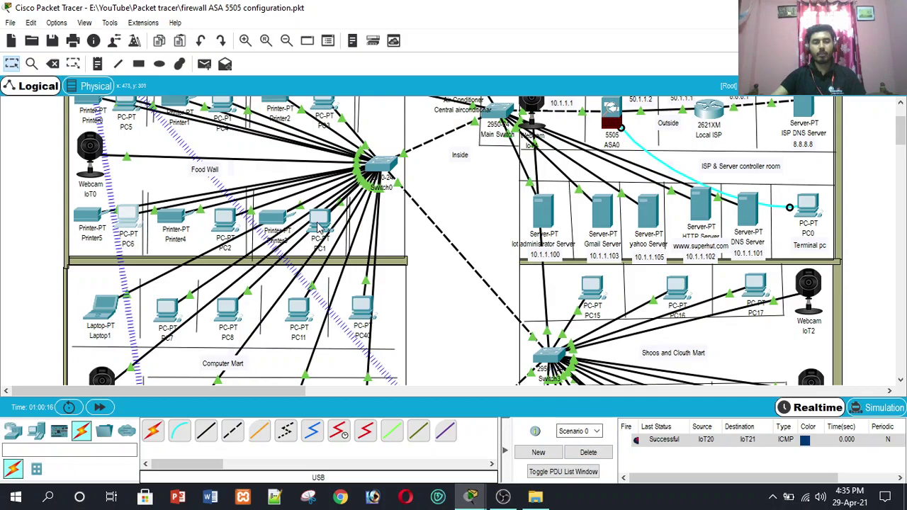
Save PC1's mail settings and start a new email addressed to PC6's account.
{"action": "left_click", "coordinate": [320, 225]}
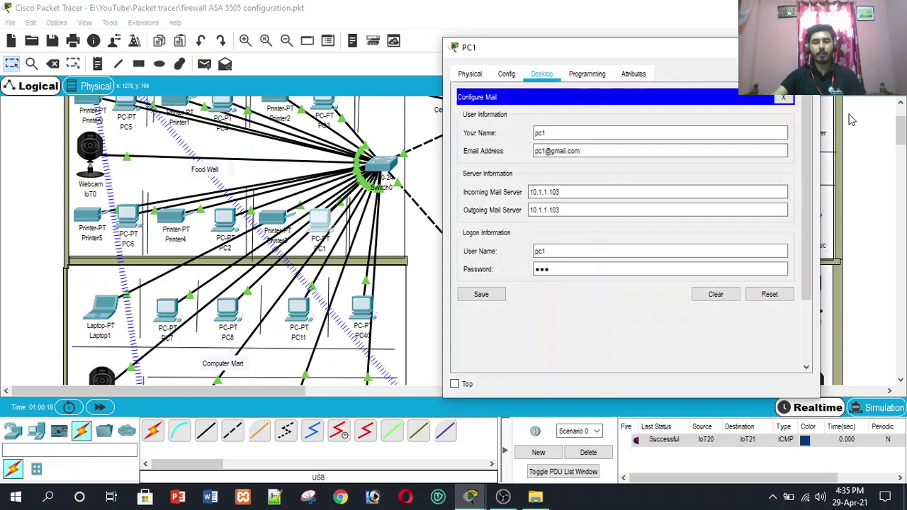
{"action": "left_click", "coordinate": [493, 297]}
{"action": "left_click", "coordinate": [506, 136]}
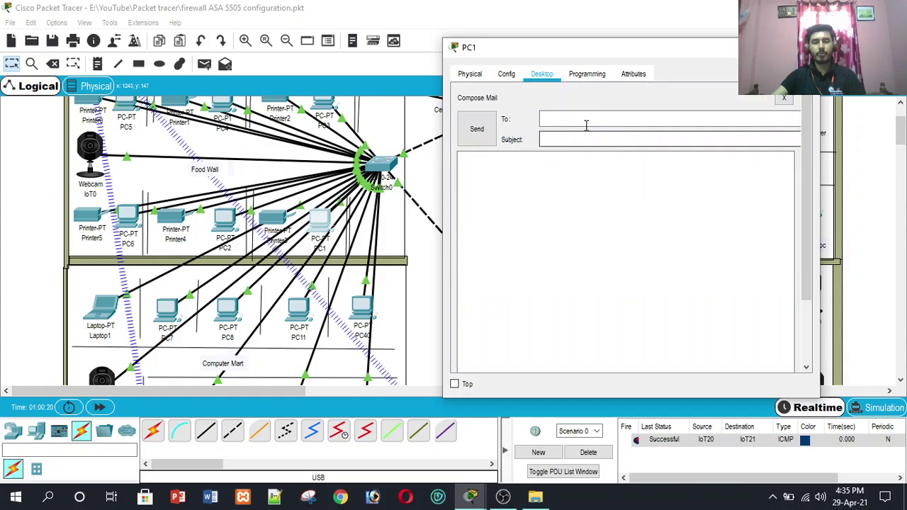
{"action": "left_click", "coordinate": [581, 120]}
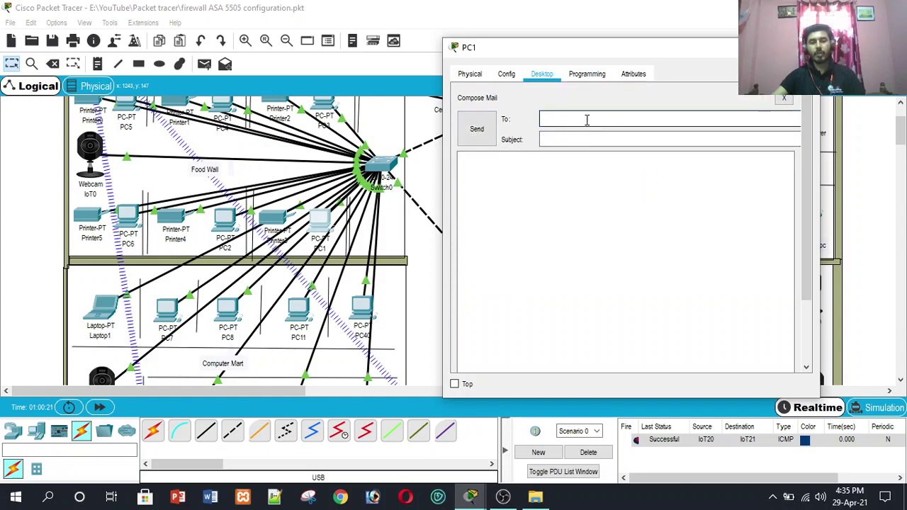
{"action": "key", "text": "ctrl+v"}
Add subject 'Shop 1' and body 'hey bro', send the email, and close PC1.
{"action": "left_click", "coordinate": [556, 140]}
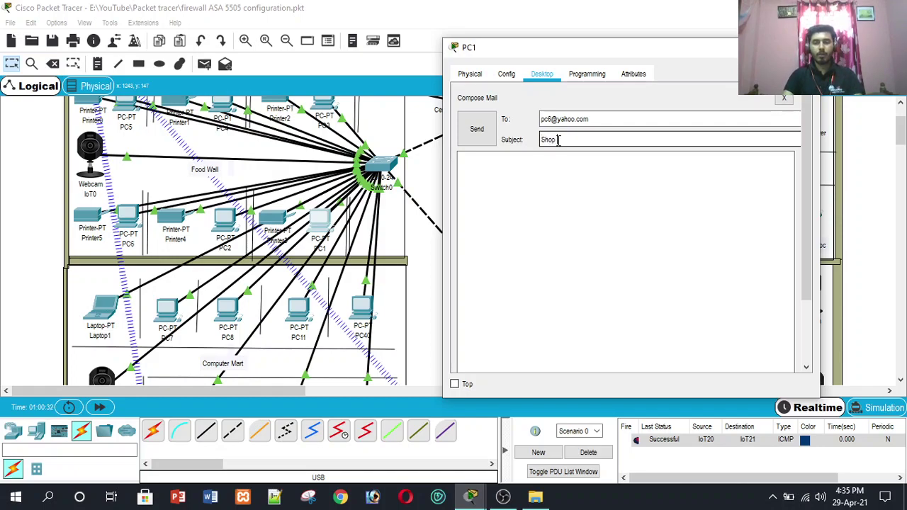
{"action": "left_click", "coordinate": [537, 183]}
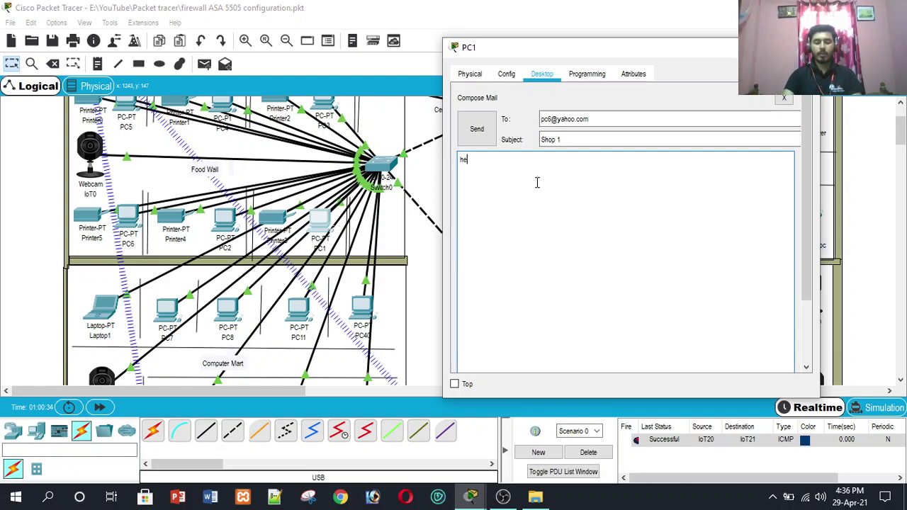
{"action": "type", "text": "hey bro"}
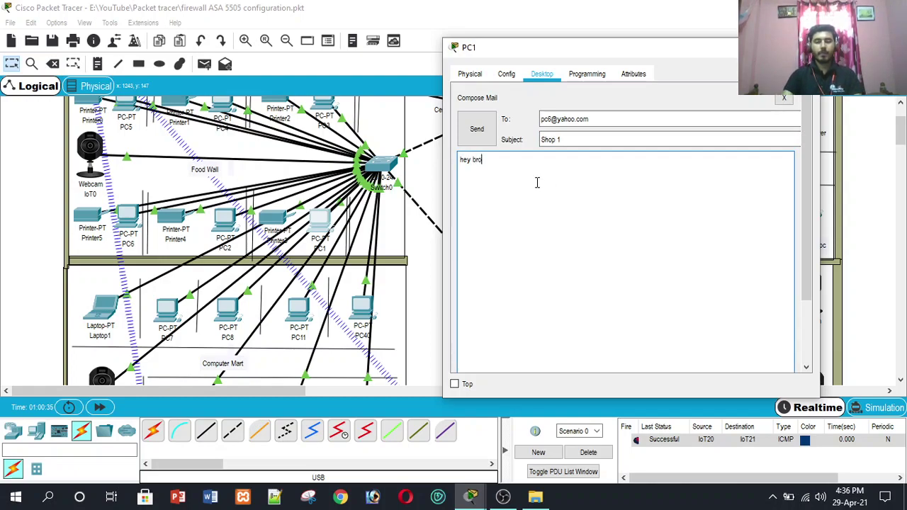
{"action": "left_click", "coordinate": [486, 134]}
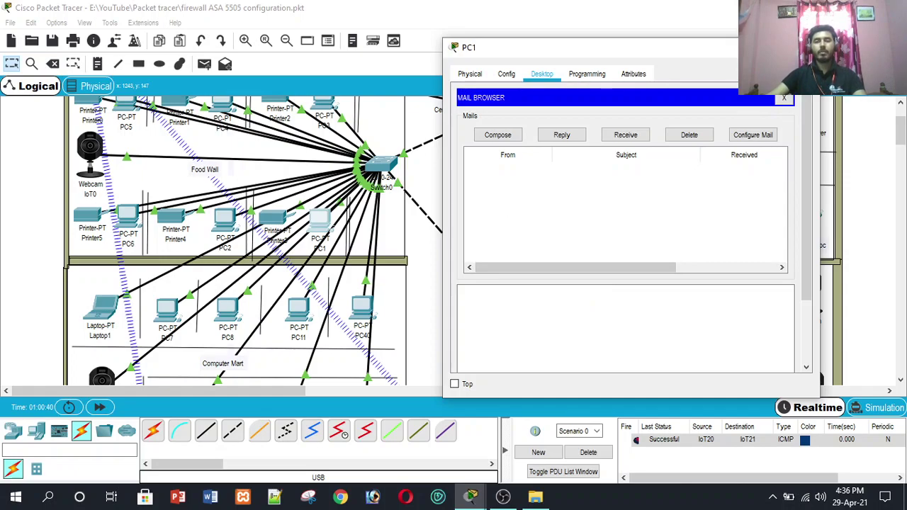
{"action": "left_click", "coordinate": [804, 46]}
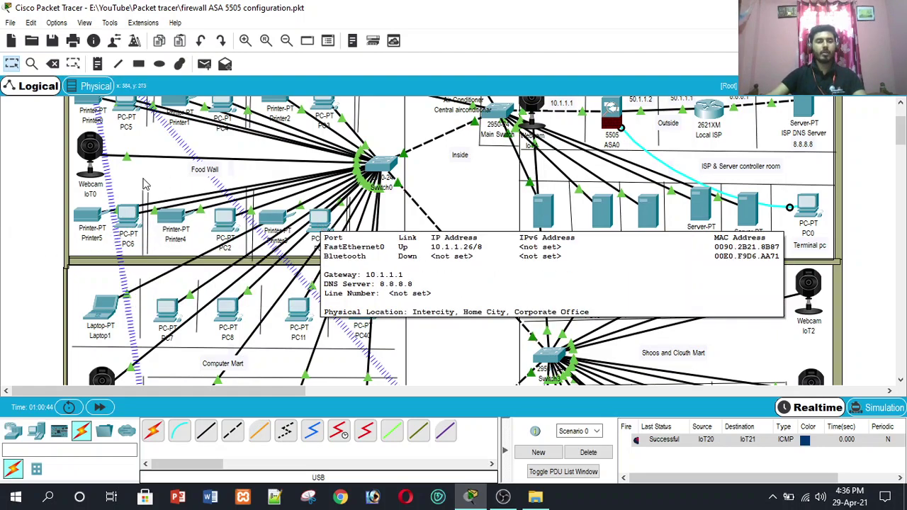
Open PC6 and launch its Email application.
{"action": "left_click", "coordinate": [126, 218]}
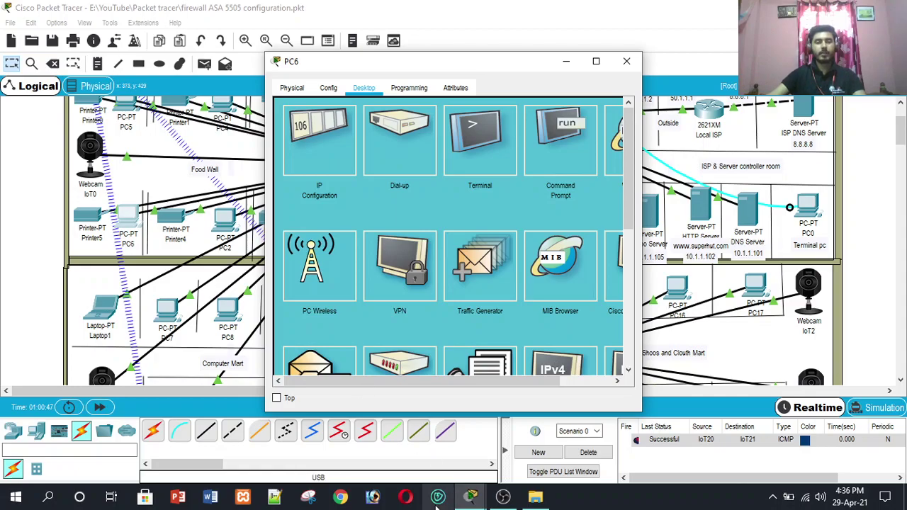
{"action": "left_click", "coordinate": [291, 89]}
{"action": "left_click", "coordinate": [364, 92]}
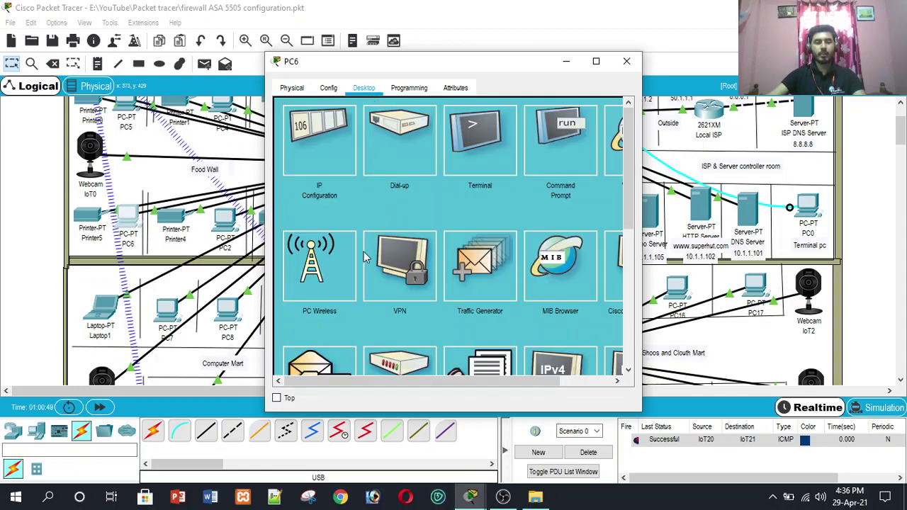
{"action": "scroll", "coordinate": [365, 256], "scroll_direction": "down", "scroll_amount": 3}
{"action": "left_click", "coordinate": [333, 244]}
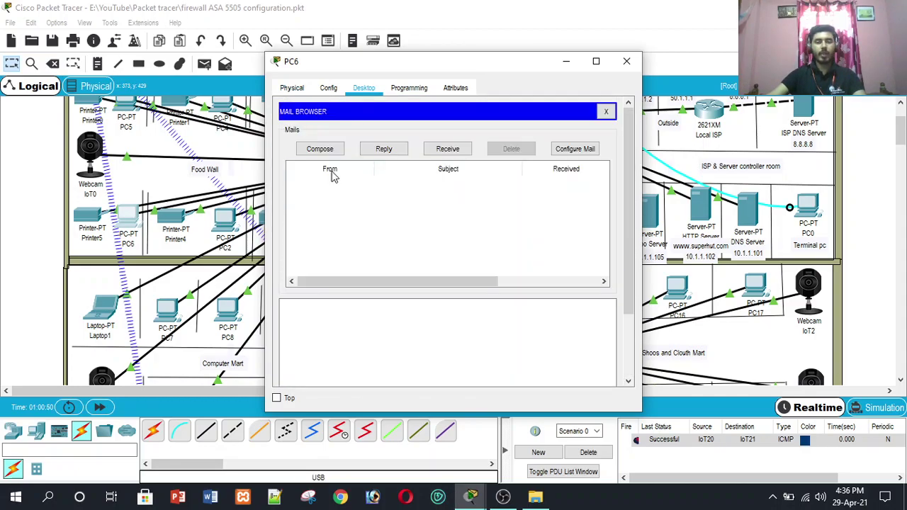
Receive mail, read the Shop 1 message 'hey bro', and close PC6's window.
{"action": "left_click", "coordinate": [448, 149]}
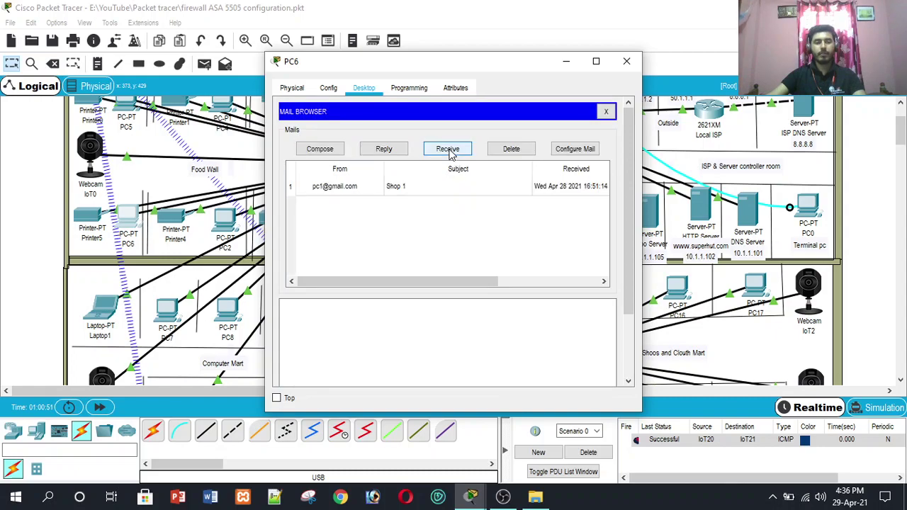
{"action": "left_click", "coordinate": [440, 188]}
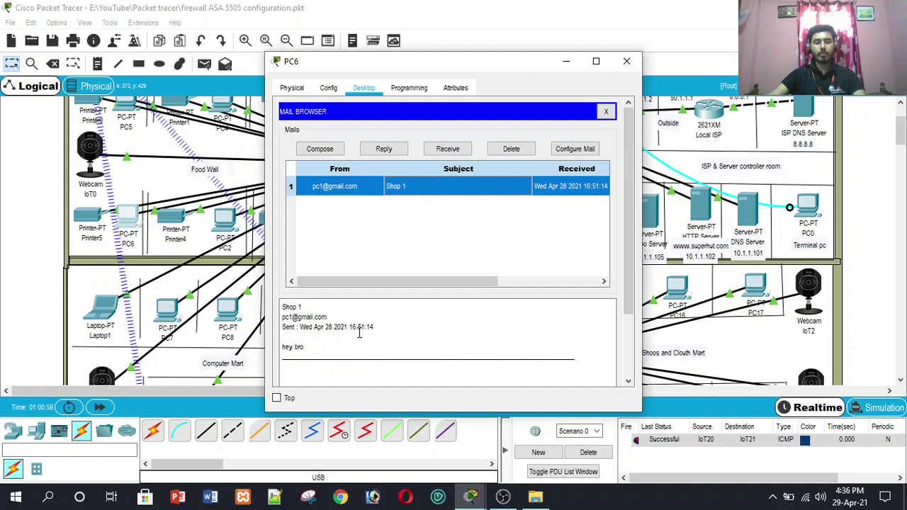
{"action": "triple_click", "coordinate": [286, 350]}
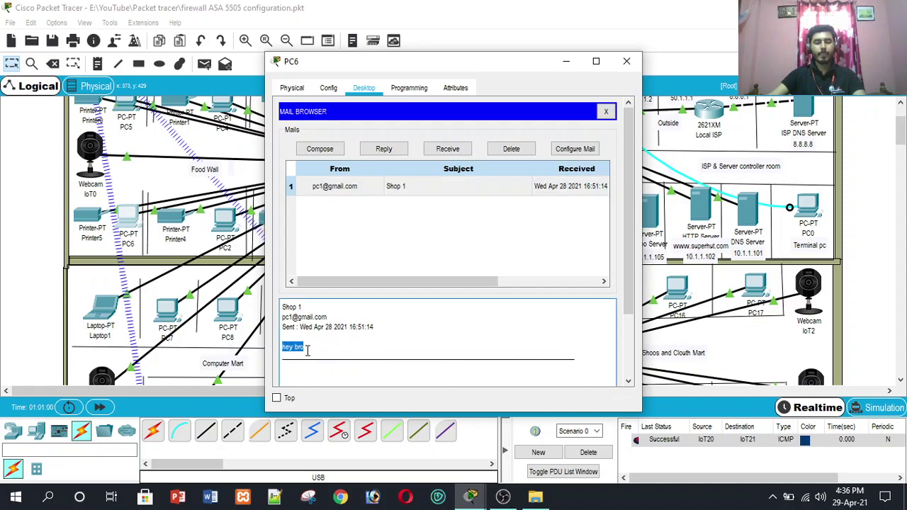
{"action": "scroll", "coordinate": [475, 291], "scroll_direction": "down", "scroll_amount": 2}
{"action": "scroll", "coordinate": [538, 233], "scroll_direction": "up", "scroll_amount": 2}
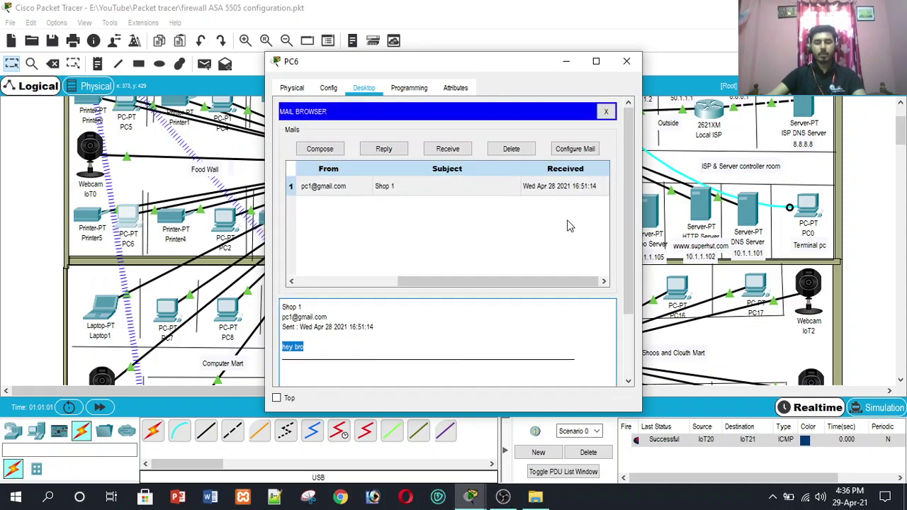
{"action": "left_click", "coordinate": [628, 62]}
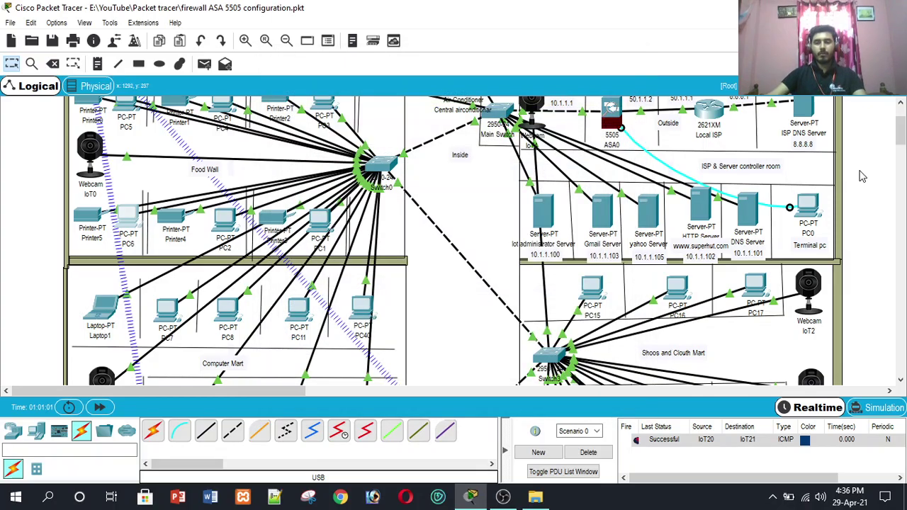
Send a simple PDU from PC33 to PC37, confirm it succeeds, then delete all test pings.
{"action": "scroll", "coordinate": [417, 245], "scroll_direction": "down", "scroll_amount": 10}
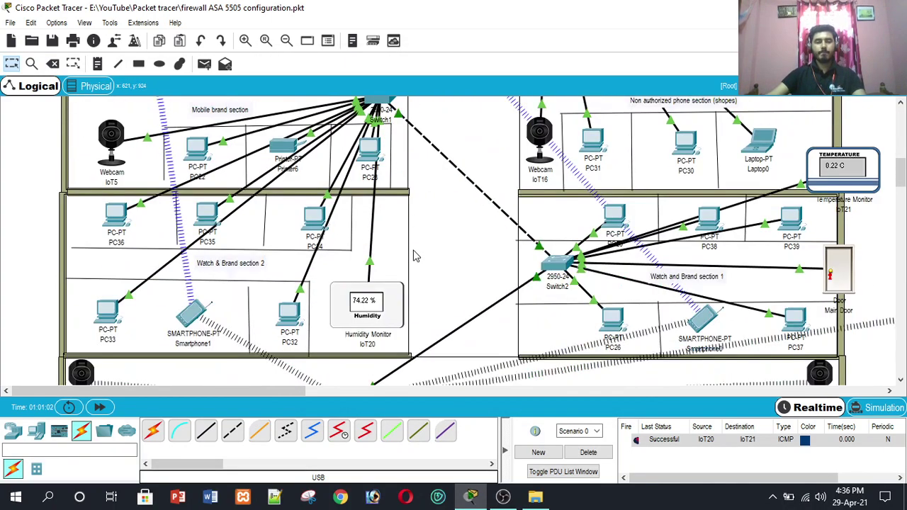
{"action": "scroll", "coordinate": [417, 255], "scroll_direction": "down", "scroll_amount": 1}
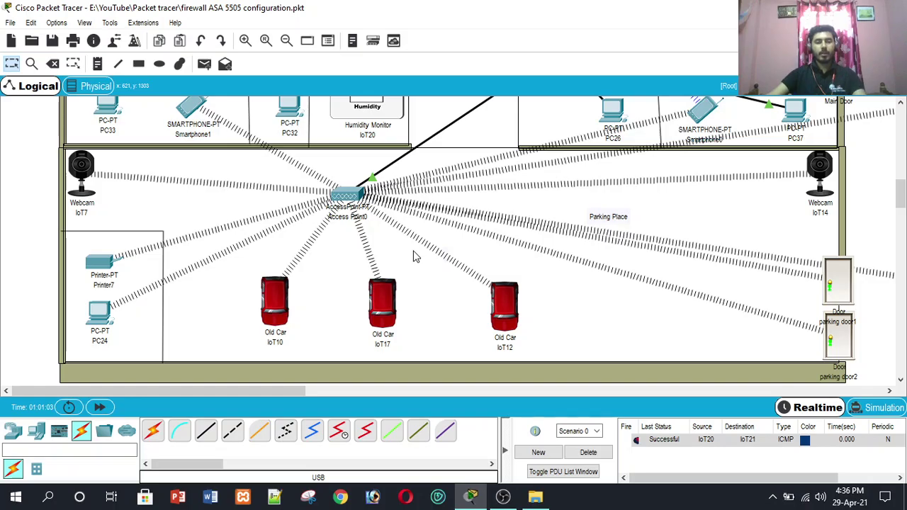
{"action": "scroll", "coordinate": [702, 236], "scroll_direction": "up", "scroll_amount": 10}
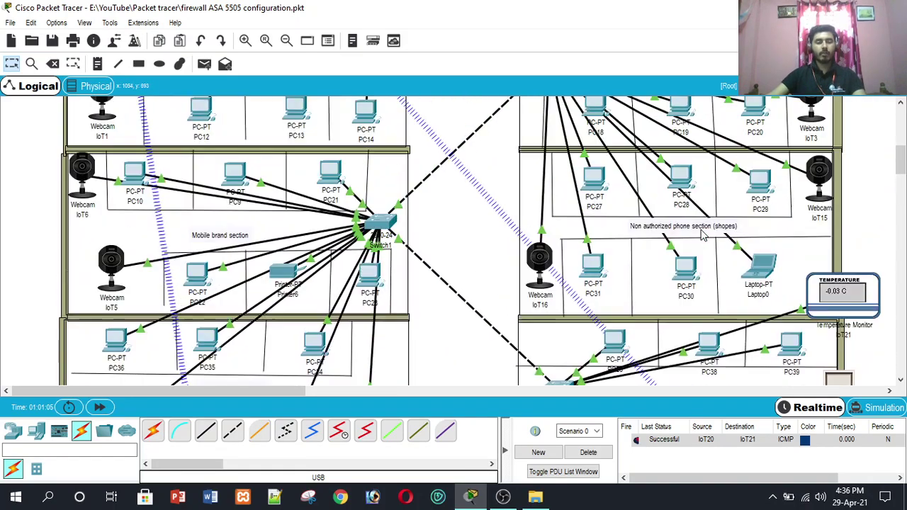
{"action": "scroll", "coordinate": [702, 237], "scroll_direction": "up", "scroll_amount": 3}
{"action": "scroll", "coordinate": [701, 234], "scroll_direction": "down", "scroll_amount": 4}
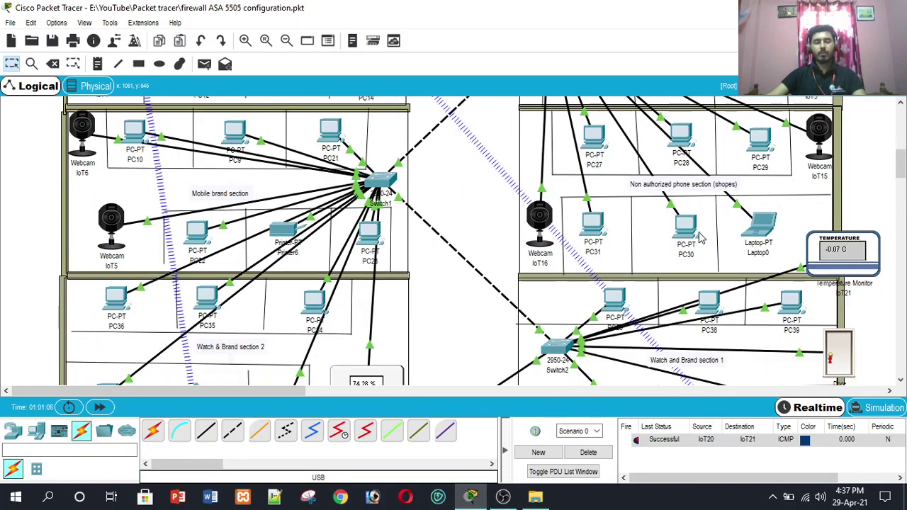
{"action": "left_click", "coordinate": [204, 63]}
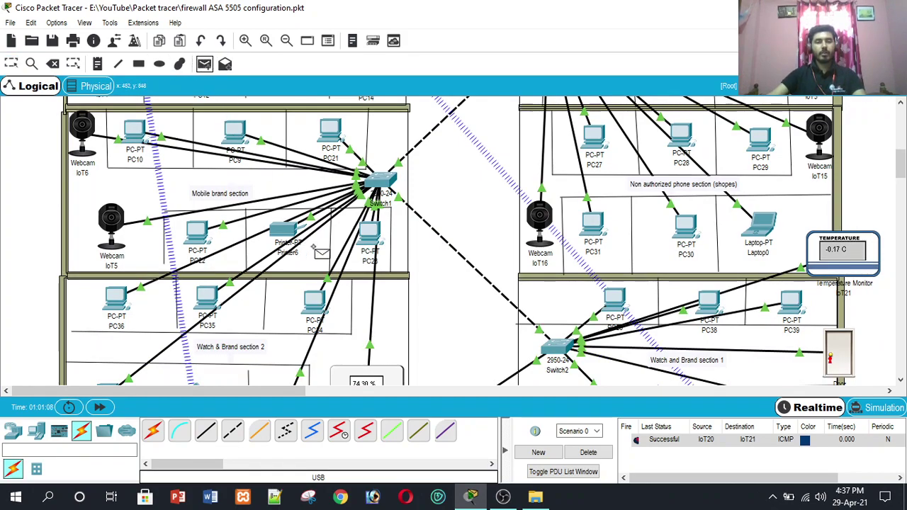
{"action": "scroll", "coordinate": [460, 284], "scroll_direction": "down", "scroll_amount": 3}
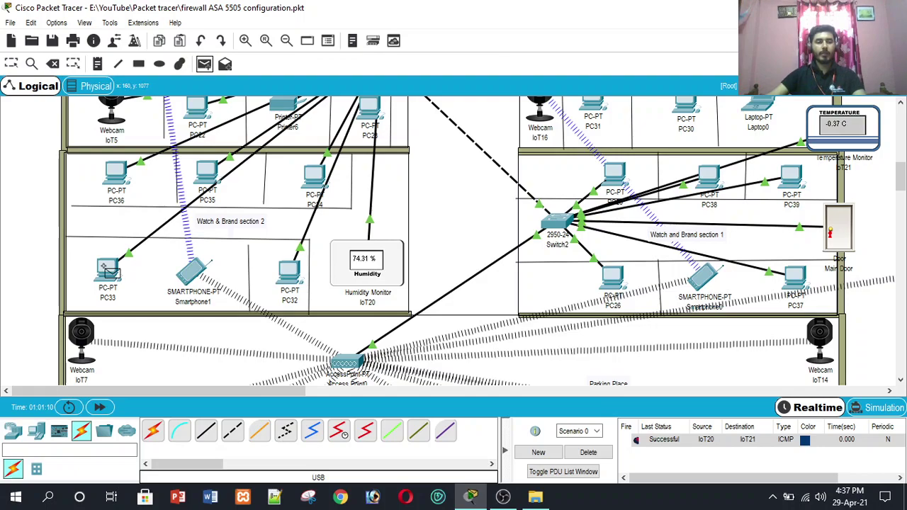
{"action": "left_click", "coordinate": [106, 268]}
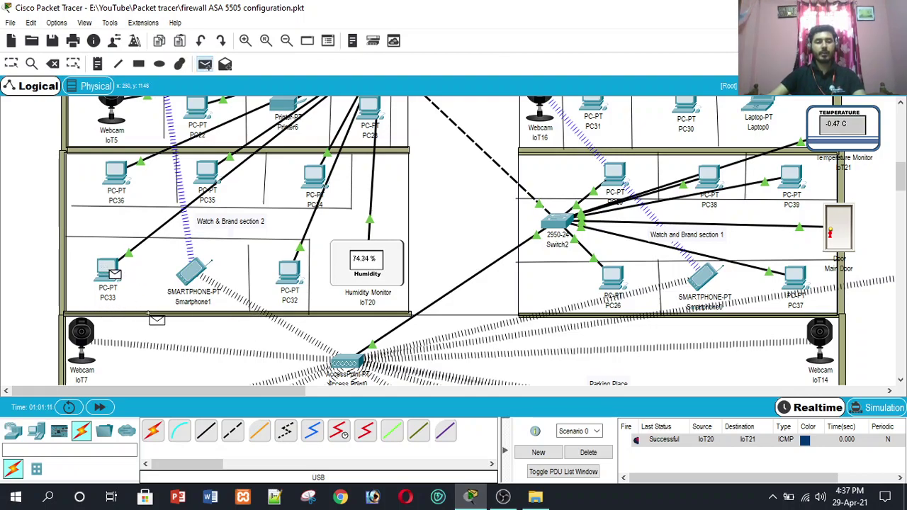
{"action": "left_click", "coordinate": [800, 282]}
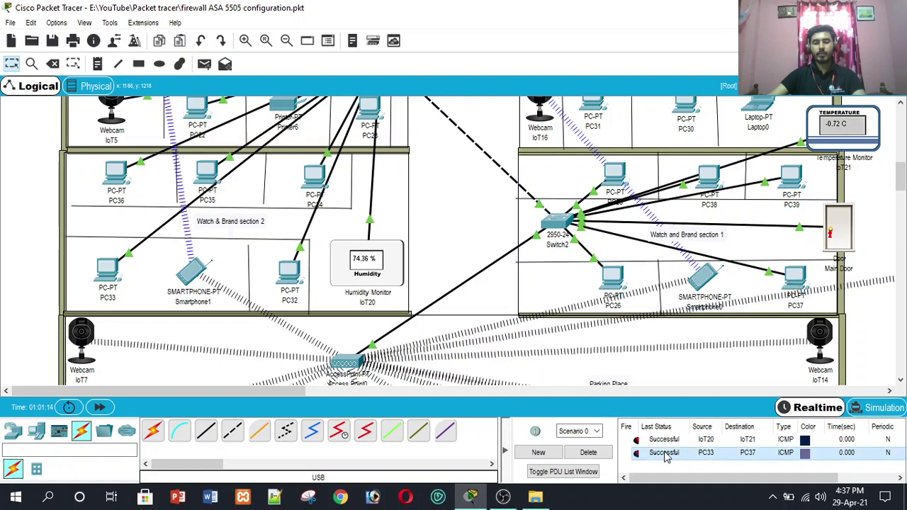
{"action": "left_click", "coordinate": [588, 452]}
Add a simple PDU from PC32 to the ISP DNS Server, then switch to Simulation mode.
{"action": "left_click", "coordinate": [204, 64]}
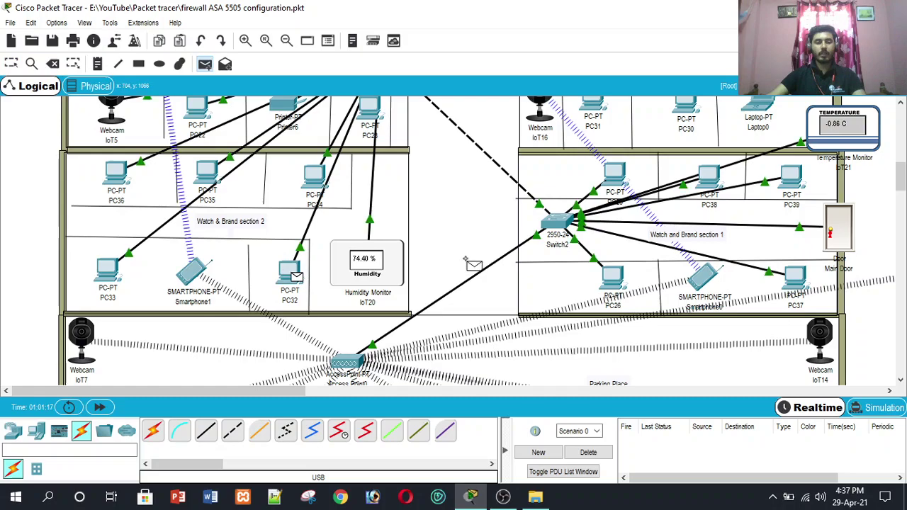
{"action": "scroll", "coordinate": [469, 259], "scroll_direction": "up", "scroll_amount": 10}
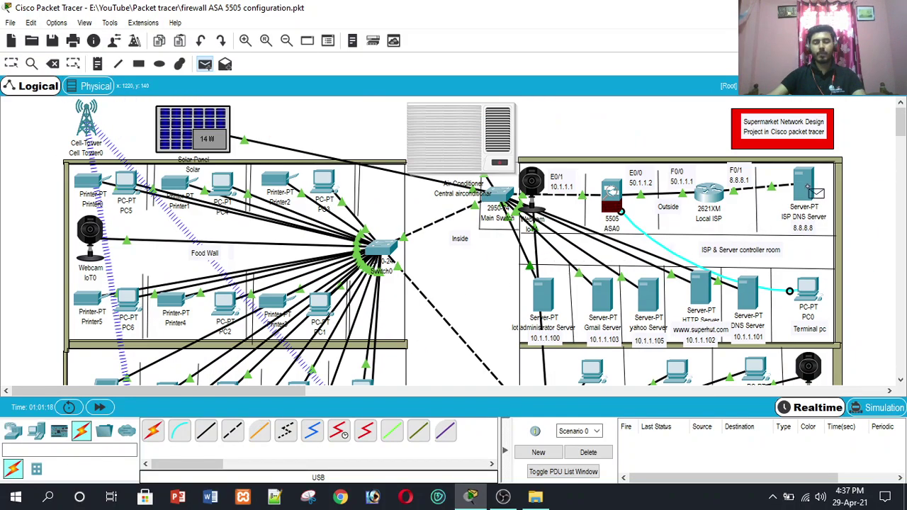
{"action": "left_click", "coordinate": [806, 187]}
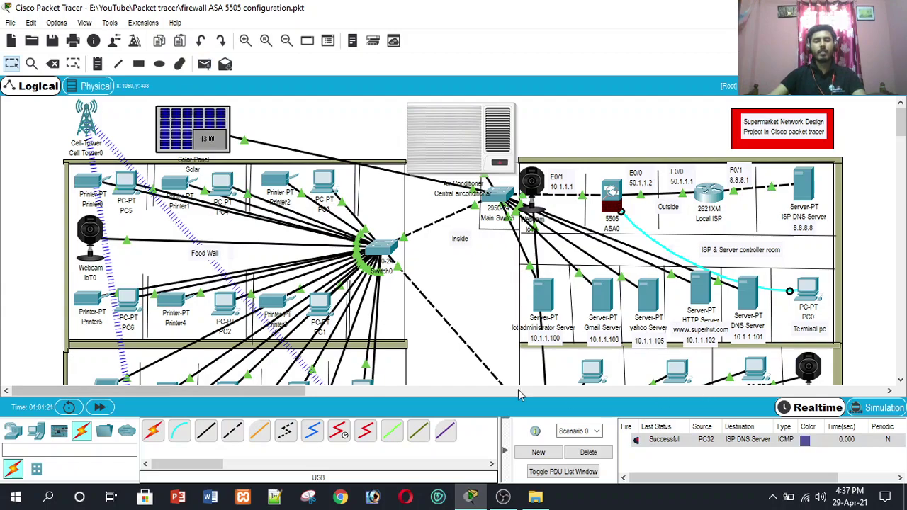
{"action": "scroll", "coordinate": [319, 301], "scroll_direction": "down", "scroll_amount": 2}
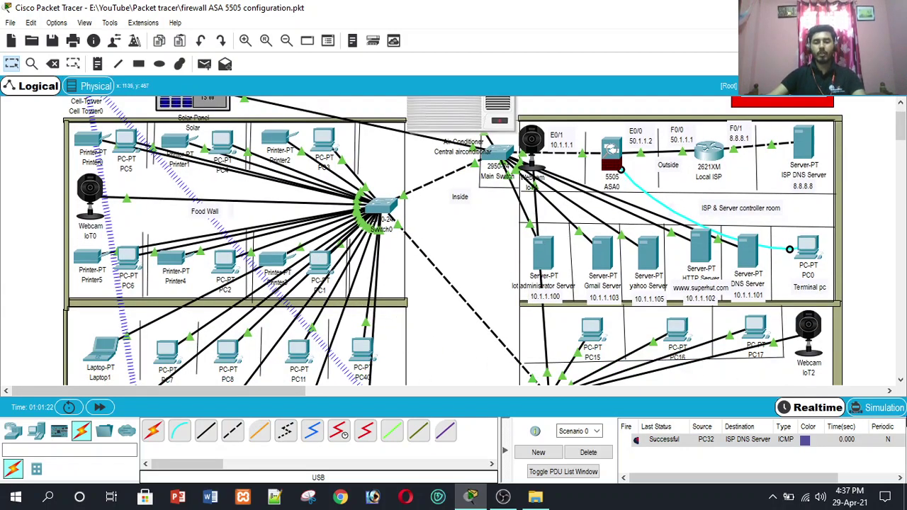
{"action": "left_click", "coordinate": [878, 408]}
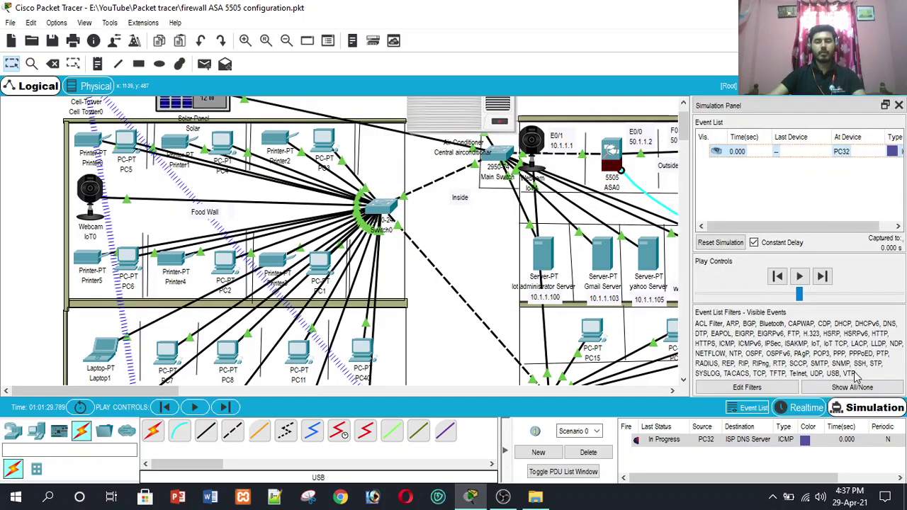
Play the simulation as PC32's ICMP packet travels through ASA0 and the Local ISP to the ISP DNS Server.
{"action": "left_click", "coordinate": [799, 277]}
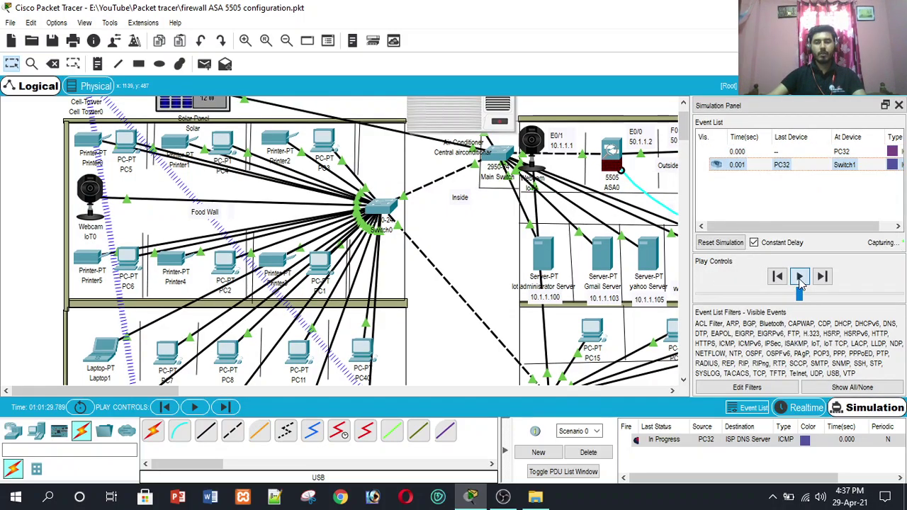
{"action": "scroll", "coordinate": [442, 277], "scroll_direction": "down", "scroll_amount": 10}
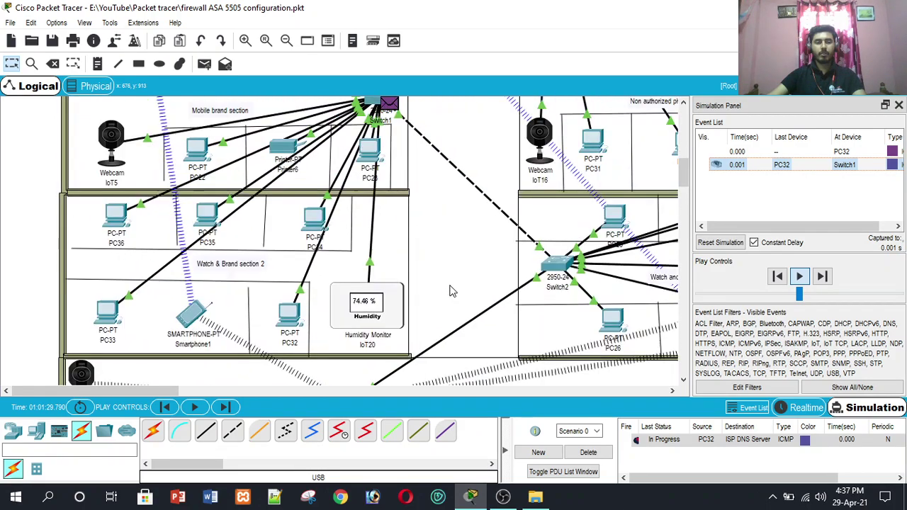
{"action": "scroll", "coordinate": [452, 291], "scroll_direction": "up", "scroll_amount": 3}
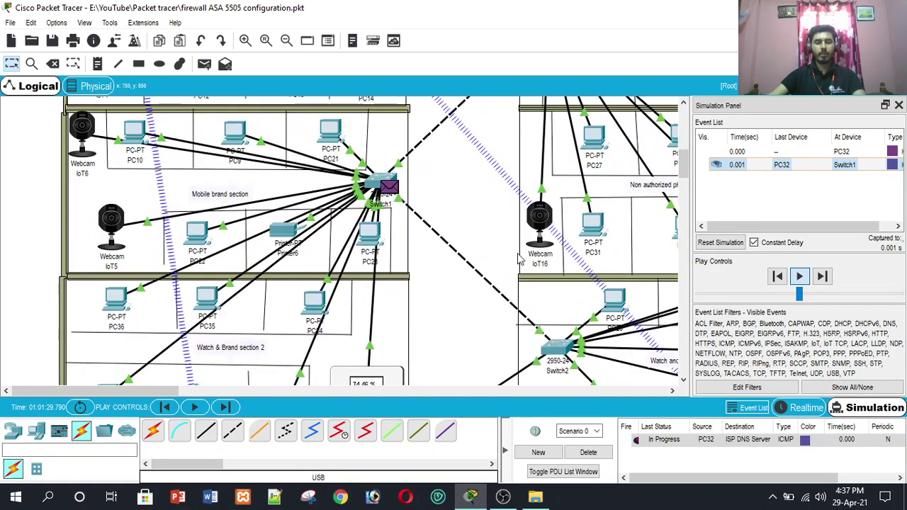
{"action": "scroll", "coordinate": [535, 271], "scroll_direction": "up", "scroll_amount": 8}
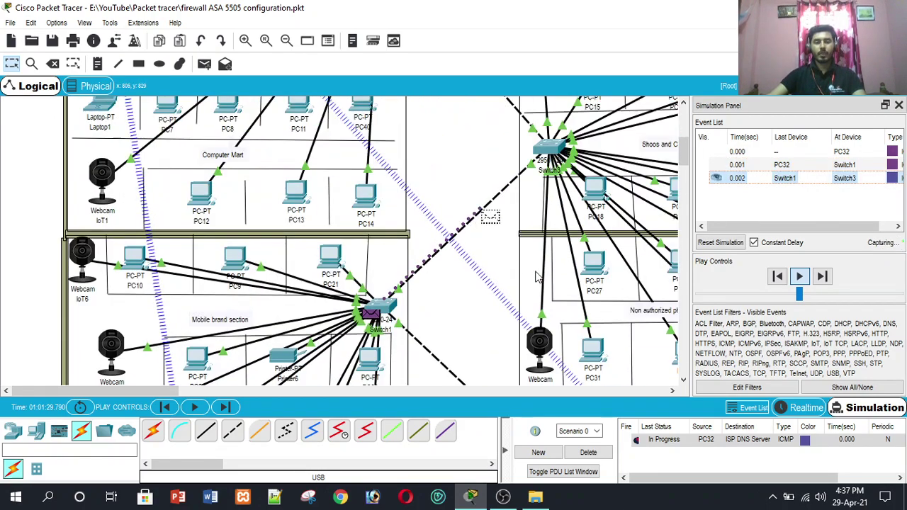
{"action": "scroll", "coordinate": [420, 305], "scroll_direction": "down", "scroll_amount": 6}
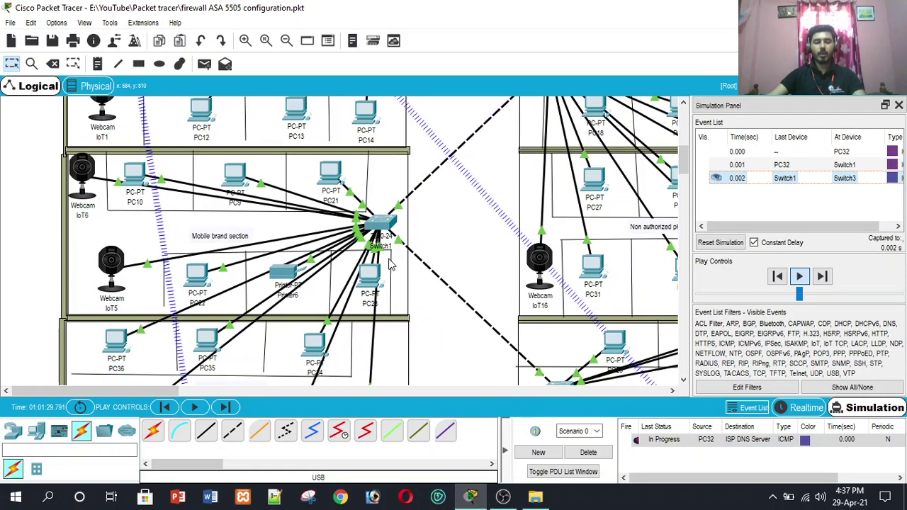
{"action": "scroll", "coordinate": [420, 257], "scroll_direction": "up", "scroll_amount": 4}
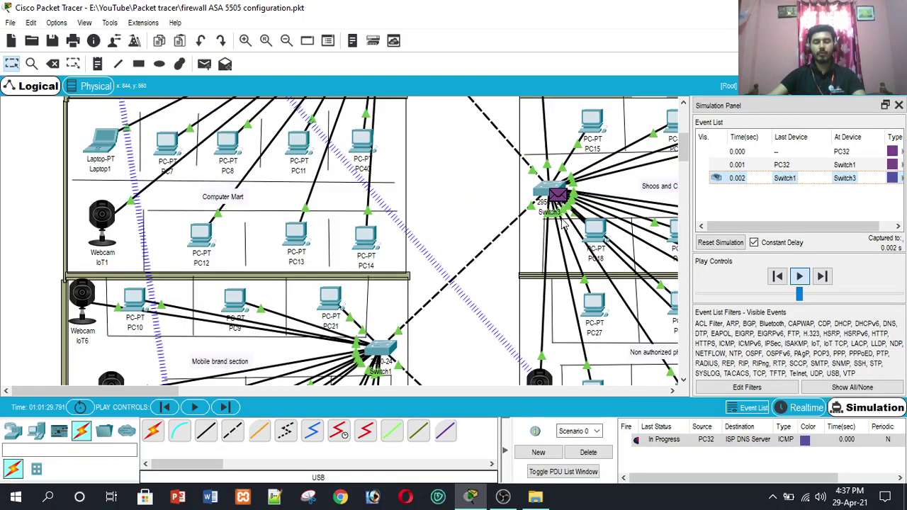
{"action": "scroll", "coordinate": [563, 224], "scroll_direction": "up", "scroll_amount": 3}
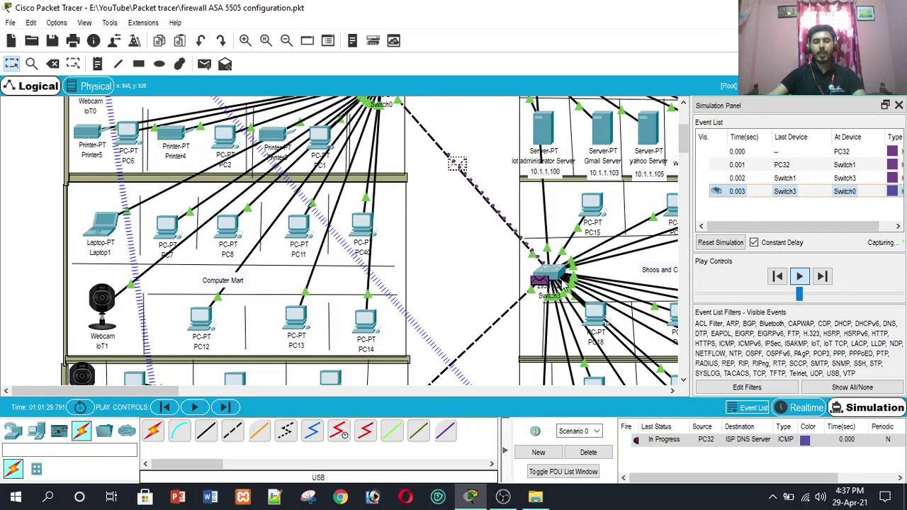
{"action": "scroll", "coordinate": [556, 306], "scroll_direction": "up", "scroll_amount": 2}
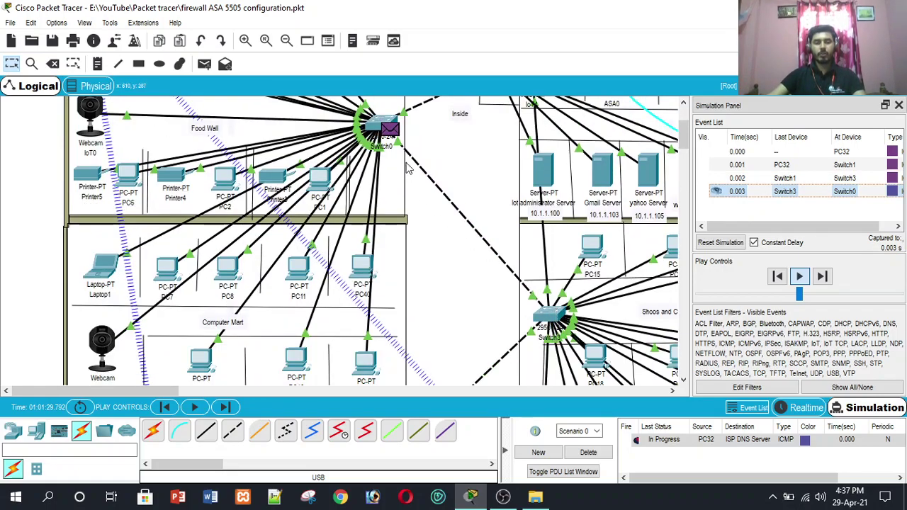
{"action": "scroll", "coordinate": [409, 168], "scroll_direction": "up", "scroll_amount": 3}
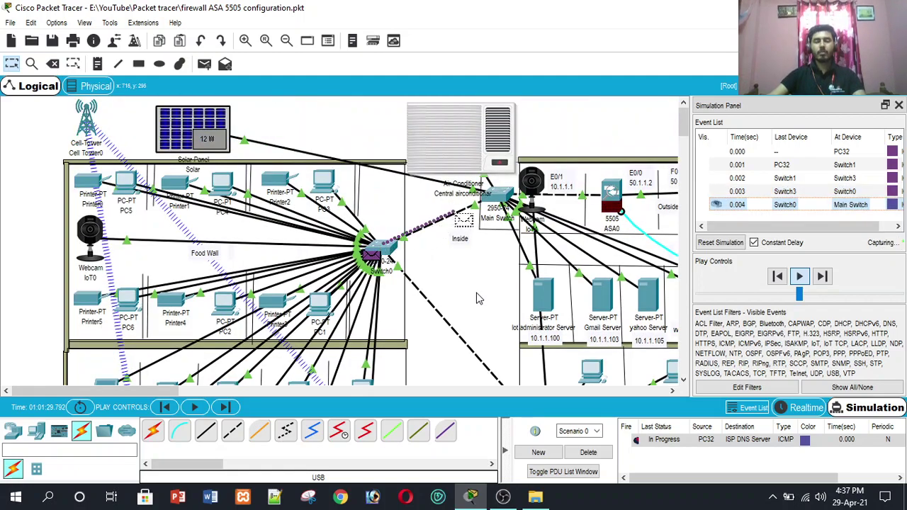
{"action": "left_click_drag", "start_coordinate": [181, 390], "coordinate": [231, 407]}
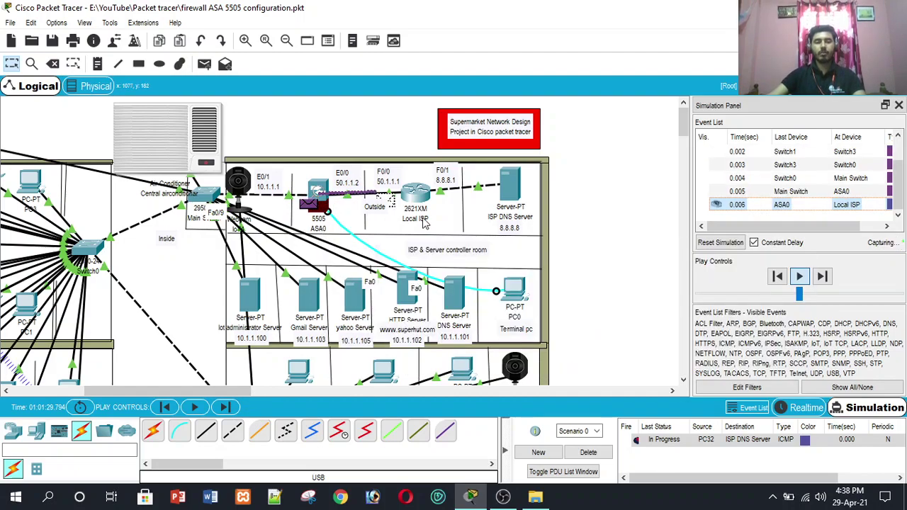
{"action": "mouse_move", "coordinate": [425, 223]}
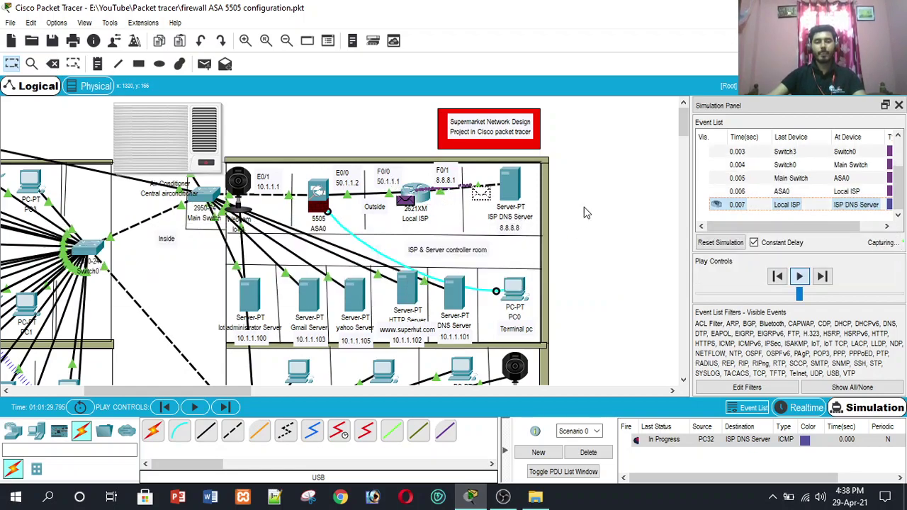
Pause the simulation, close the Simulation Panel and pan the canvas left.
{"action": "left_click", "coordinate": [801, 277]}
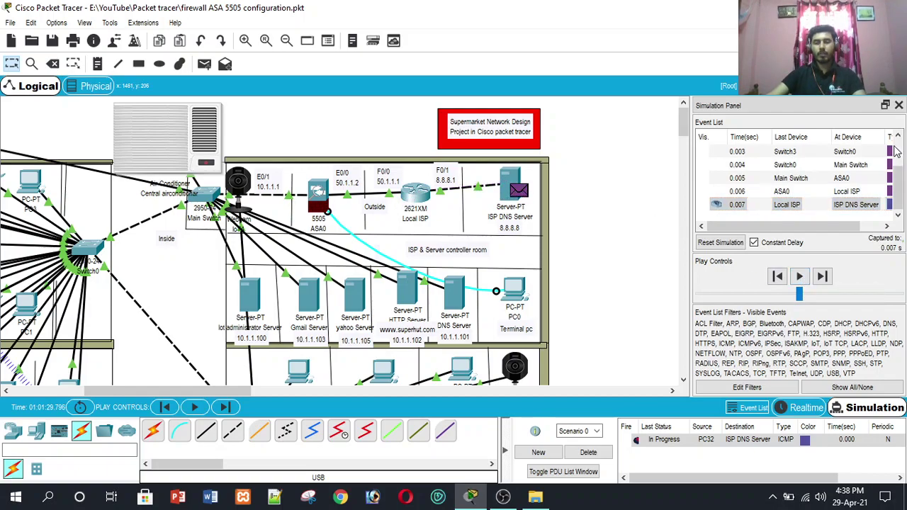
{"action": "left_click", "coordinate": [898, 104]}
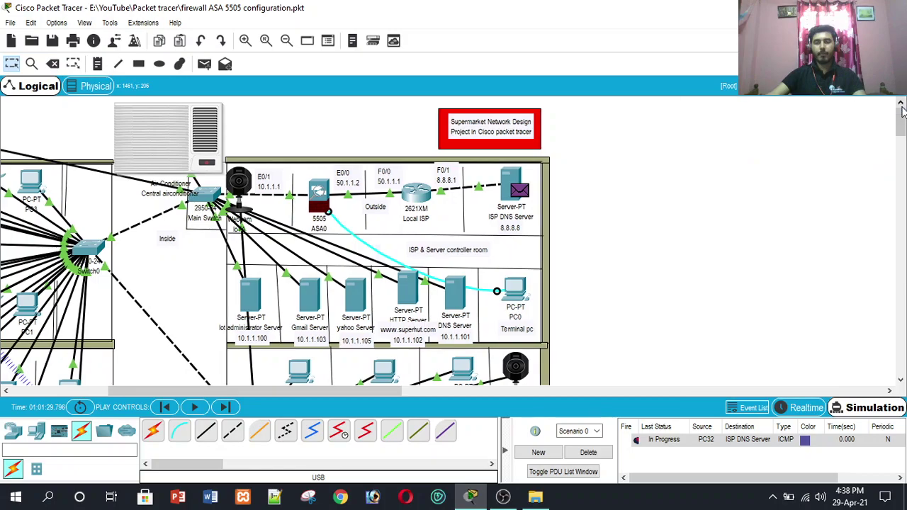
{"action": "left_click_drag", "start_coordinate": [387, 396], "coordinate": [237, 397]}
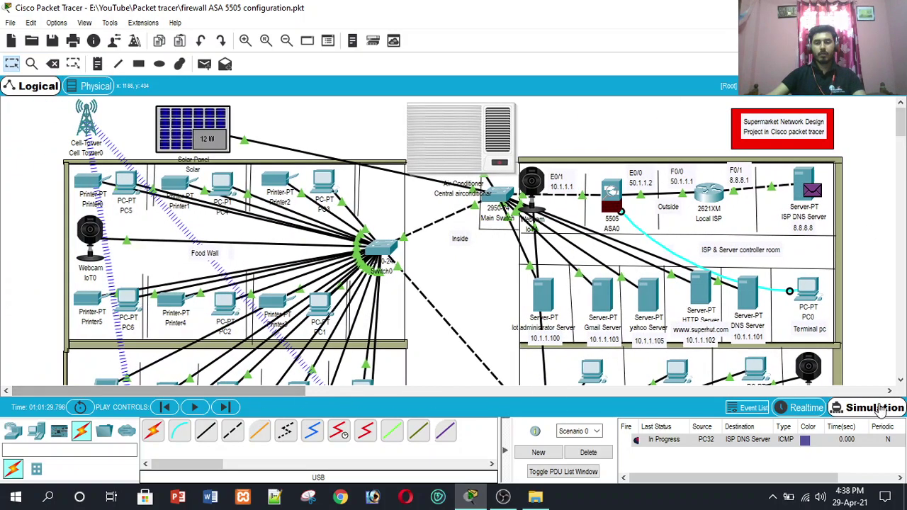
Return to Realtime mode and pan to PC32 in the Watch & Brand section.
{"action": "left_click", "coordinate": [803, 410]}
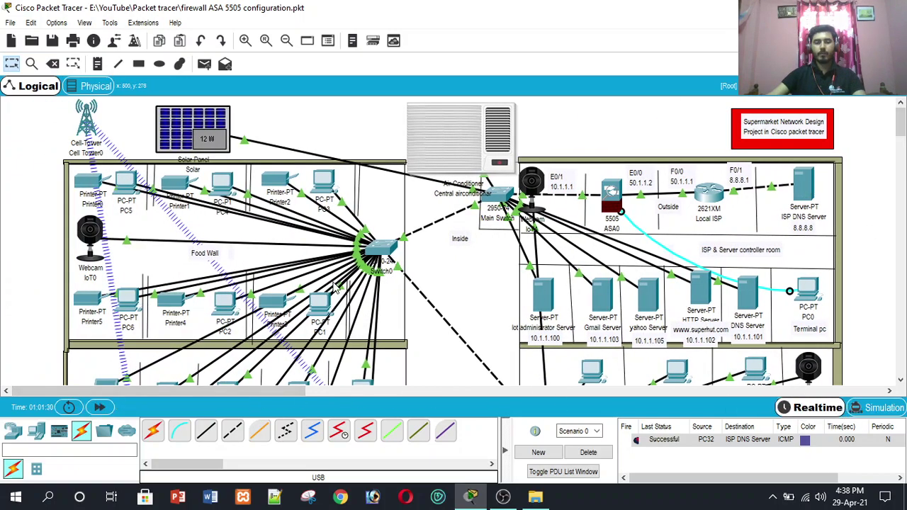
{"action": "scroll", "coordinate": [382, 304], "scroll_direction": "down", "scroll_amount": 10}
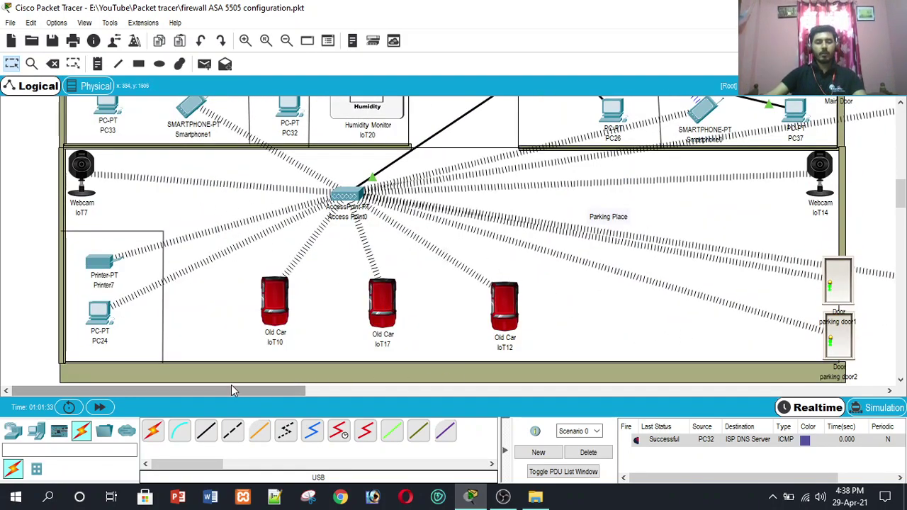
{"action": "left_click_drag", "start_coordinate": [219, 390], "coordinate": [343, 408]}
{"action": "left_click_drag", "start_coordinate": [370, 409], "coordinate": [338, 411]}
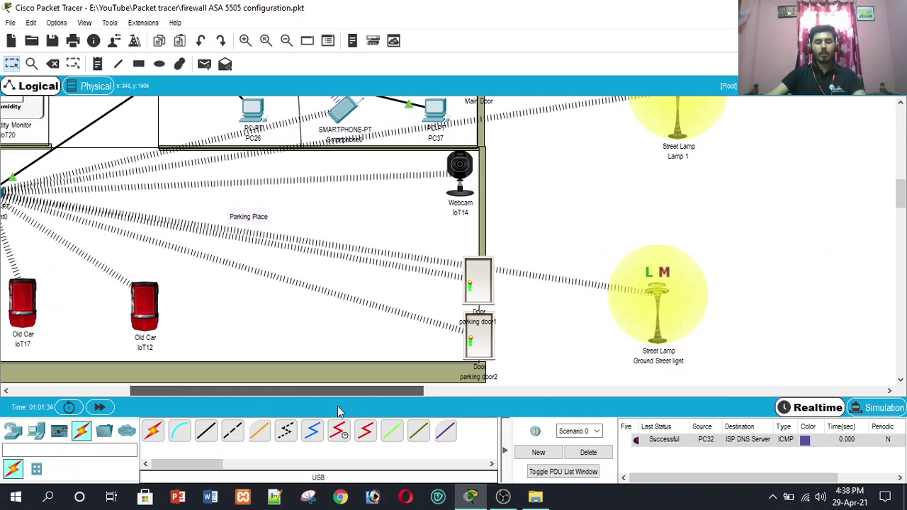
{"action": "scroll", "coordinate": [713, 320], "scroll_direction": "up", "scroll_amount": 3}
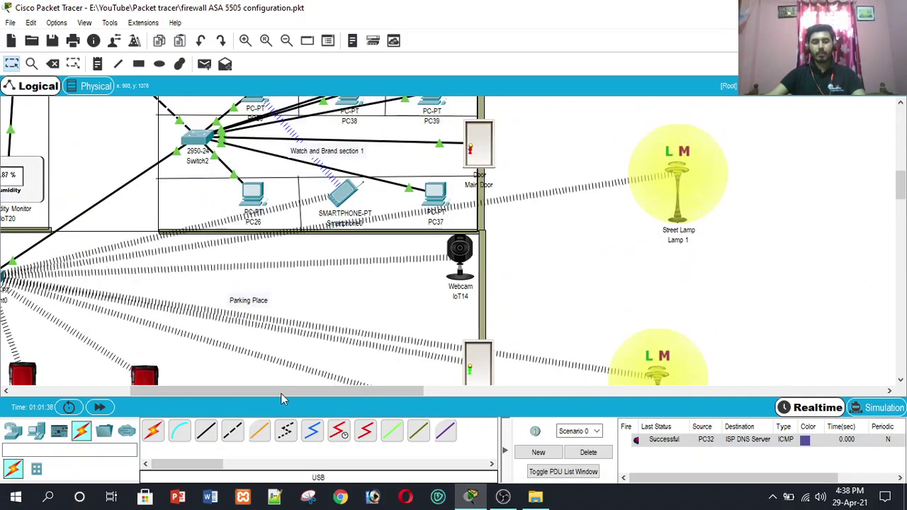
{"action": "left_click_drag", "start_coordinate": [300, 398], "coordinate": [188, 406]}
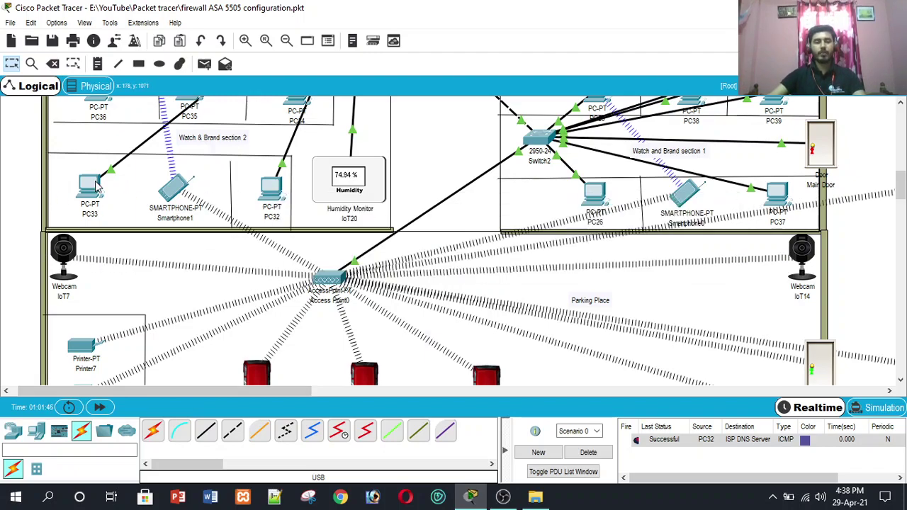
{"action": "left_click", "coordinate": [273, 186]}
Launch PC32's IoT Monitor and clear the old server address to enter 10.1.1.100.
{"action": "left_click", "coordinate": [362, 89]}
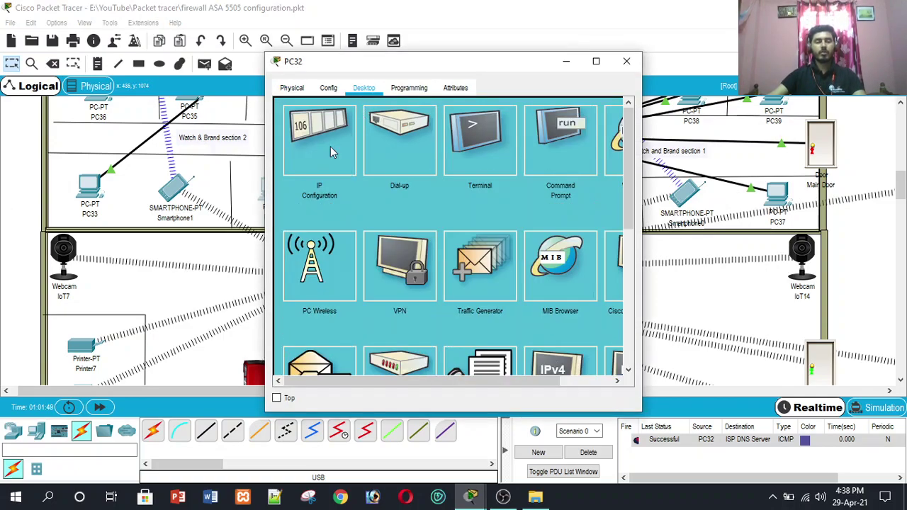
{"action": "scroll", "coordinate": [333, 213], "scroll_direction": "down", "scroll_amount": 5}
{"action": "left_click", "coordinate": [333, 295]}
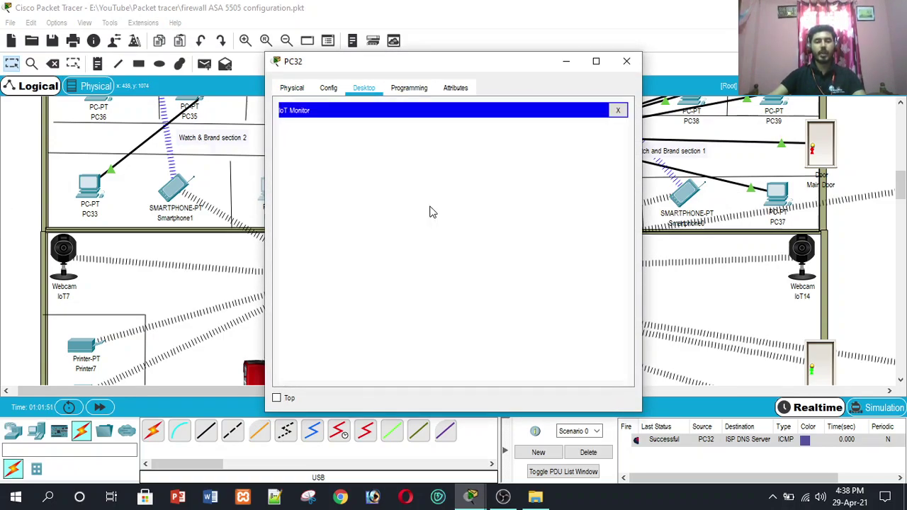
{"action": "left_click_drag", "start_coordinate": [502, 131], "coordinate": [349, 154]}
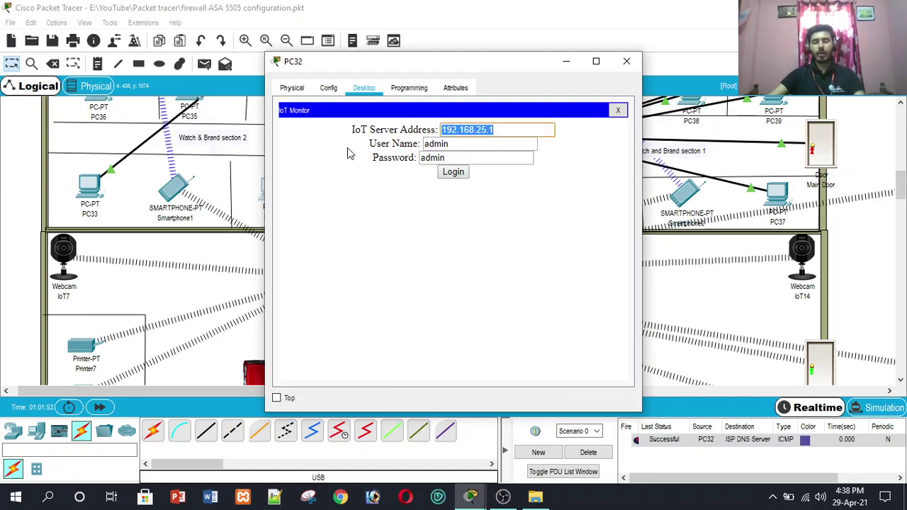
{"action": "key", "text": "BackSpace"}
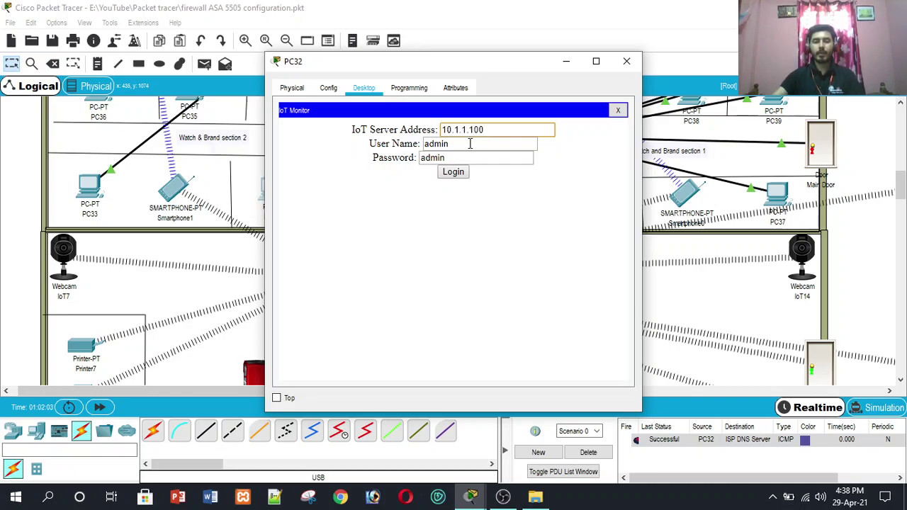
Replace the default user name with a new one and clear the default password.
{"action": "left_click_drag", "start_coordinate": [470, 144], "coordinate": [389, 145]}
{"action": "key", "text": "BackSpace"}
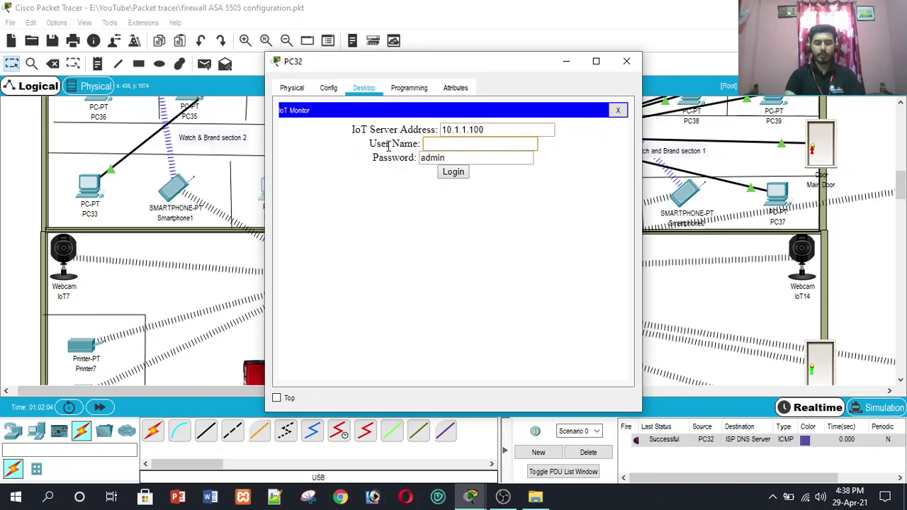
{"action": "type", "text": "faysal"}
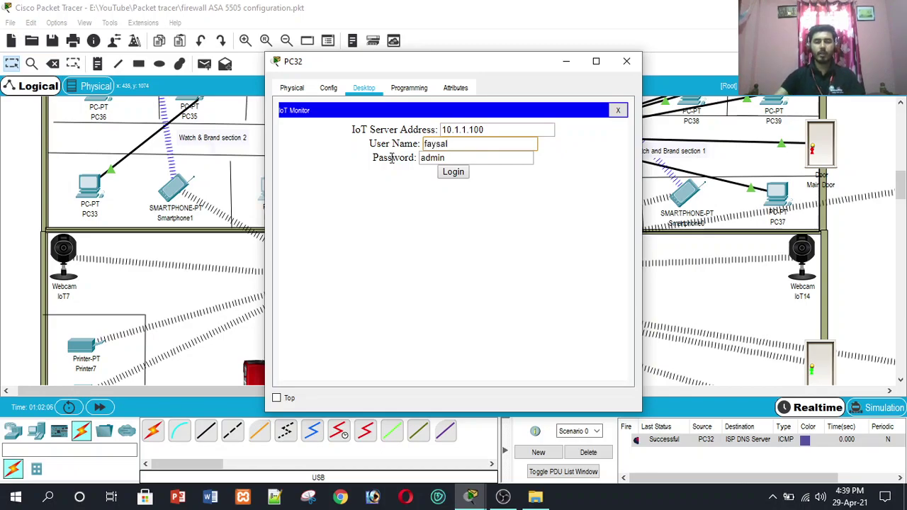
{"action": "left_click_drag", "start_coordinate": [447, 157], "coordinate": [389, 155]}
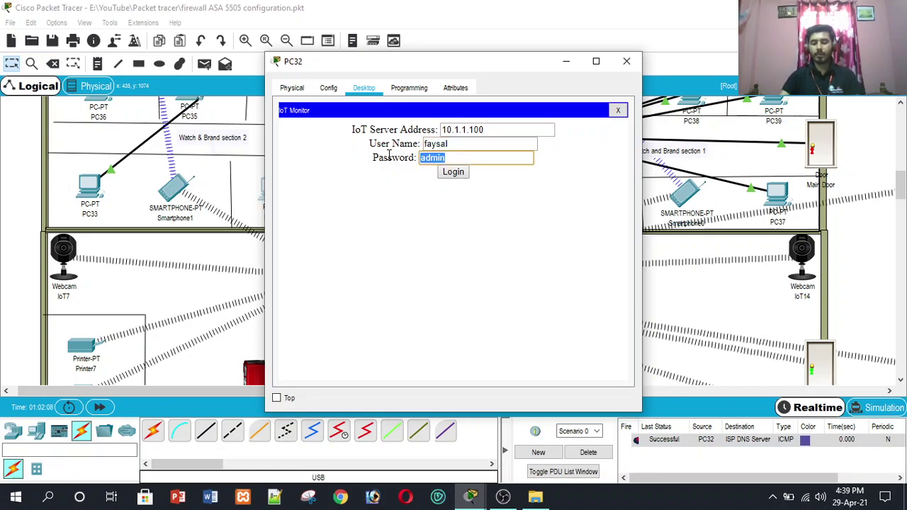
{"action": "key", "text": "BackSpace"}
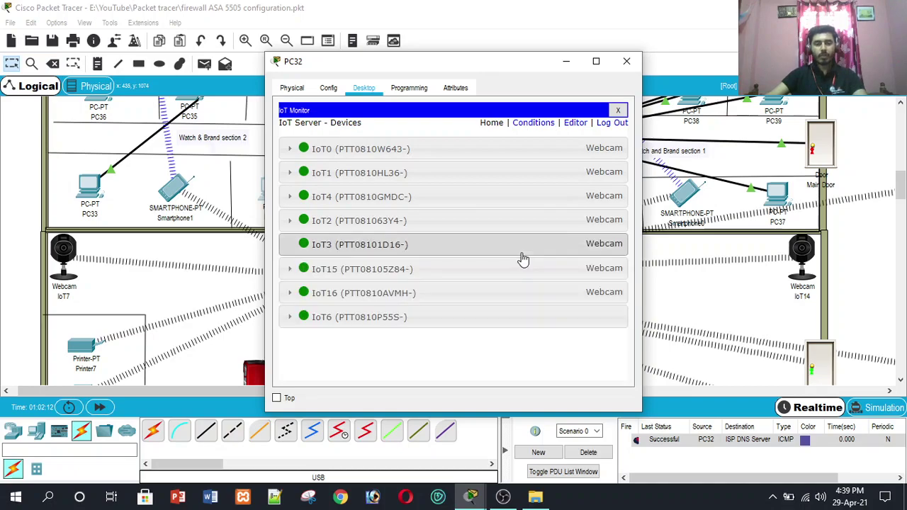
Expand the Ground Street light row in the IoT device list to show Light at 0.
{"action": "scroll", "coordinate": [499, 170], "scroll_direction": "down", "scroll_amount": 5}
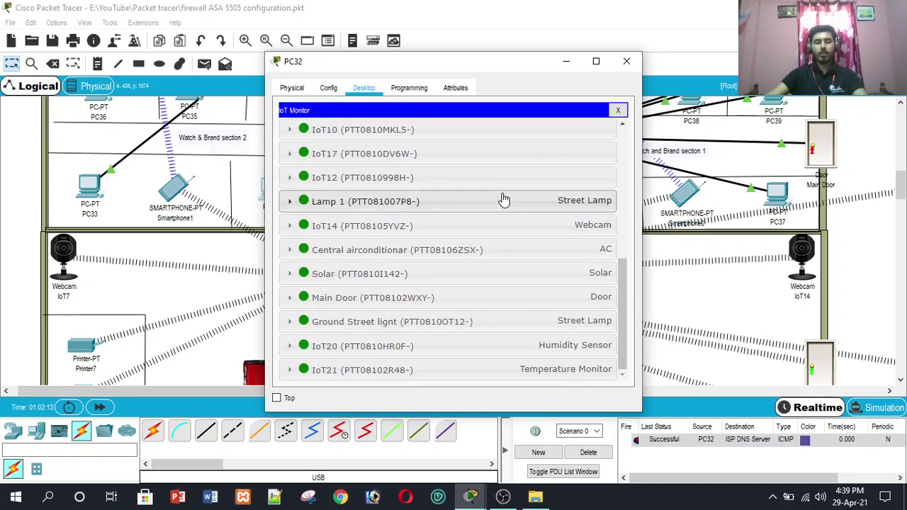
{"action": "scroll", "coordinate": [345, 212], "scroll_direction": "up", "scroll_amount": 5}
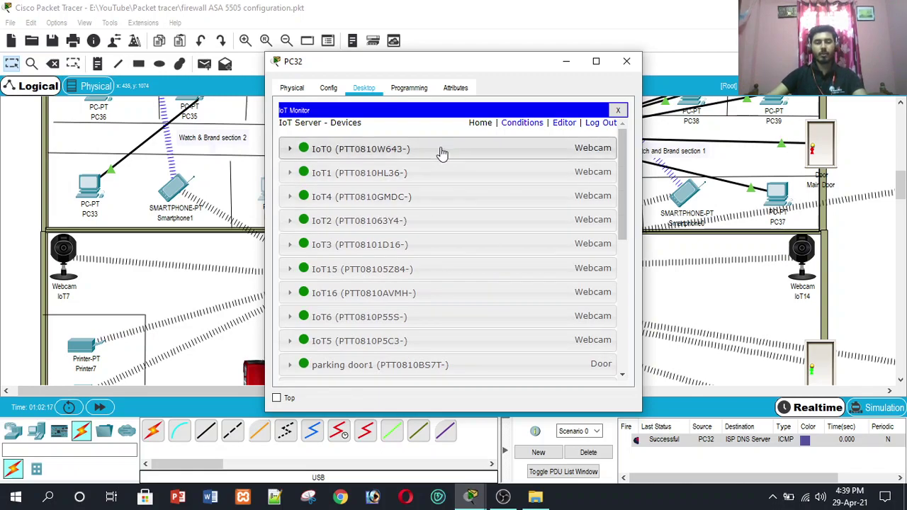
{"action": "left_click_drag", "start_coordinate": [528, 62], "coordinate": [557, 53]}
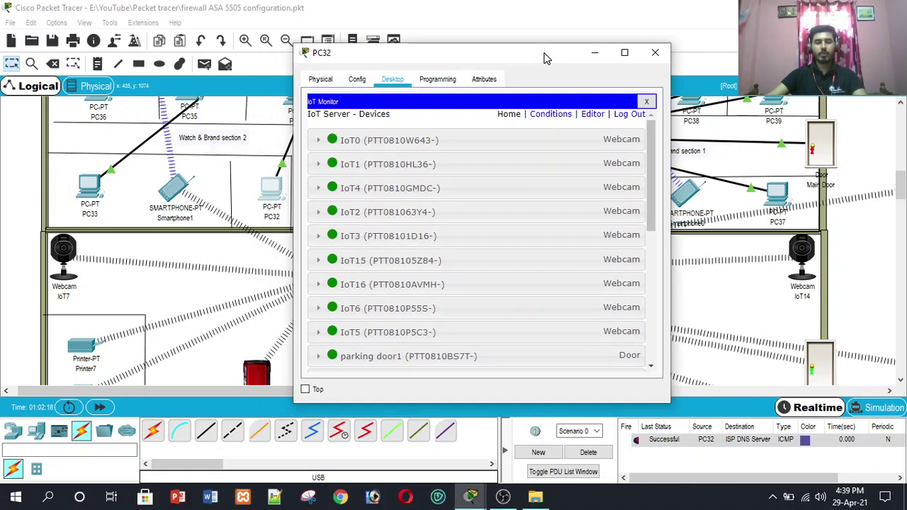
{"action": "scroll", "coordinate": [470, 176], "scroll_direction": "down", "scroll_amount": 5}
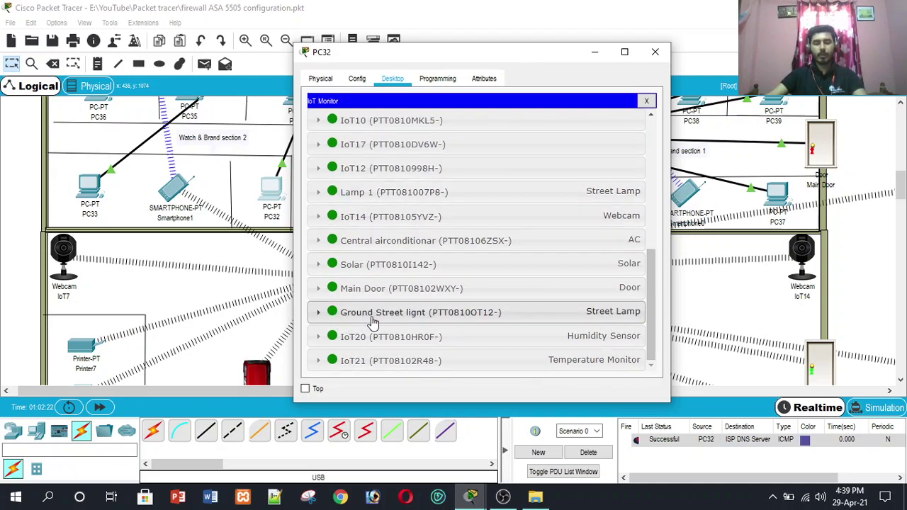
{"action": "left_click", "coordinate": [548, 320]}
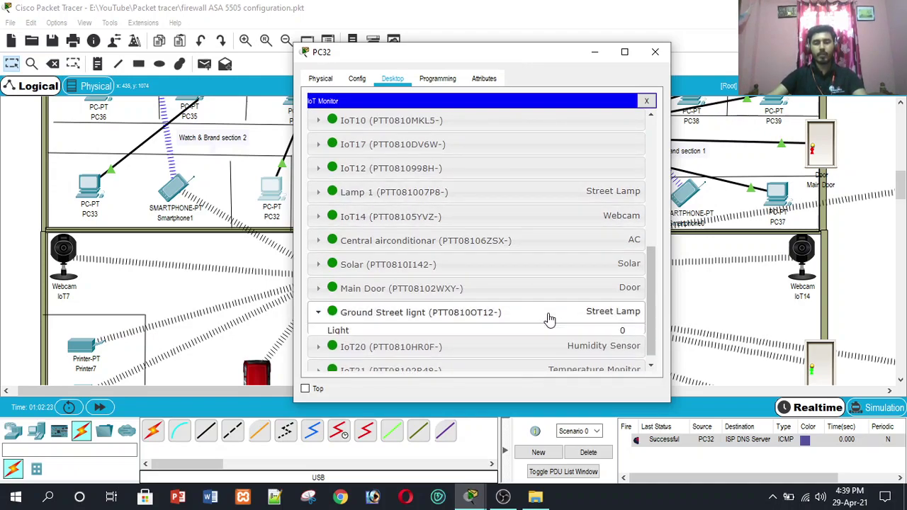
Move PC32's window aside and pan the network map to the street lamps.
{"action": "left_click_drag", "start_coordinate": [535, 62], "coordinate": [446, 51]}
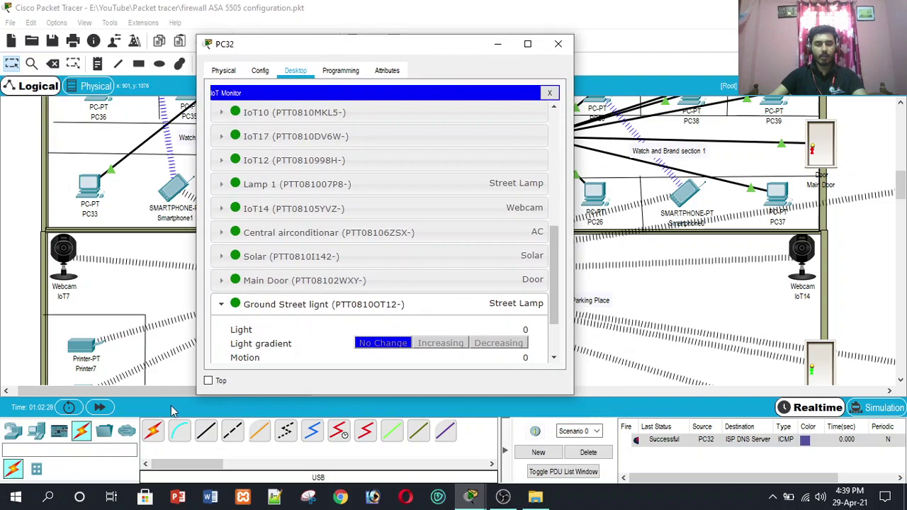
{"action": "left_click", "coordinate": [170, 410]}
{"action": "left_click_drag", "start_coordinate": [258, 391], "coordinate": [399, 396]}
{"action": "scroll", "coordinate": [376, 285], "scroll_direction": "down", "scroll_amount": 4}
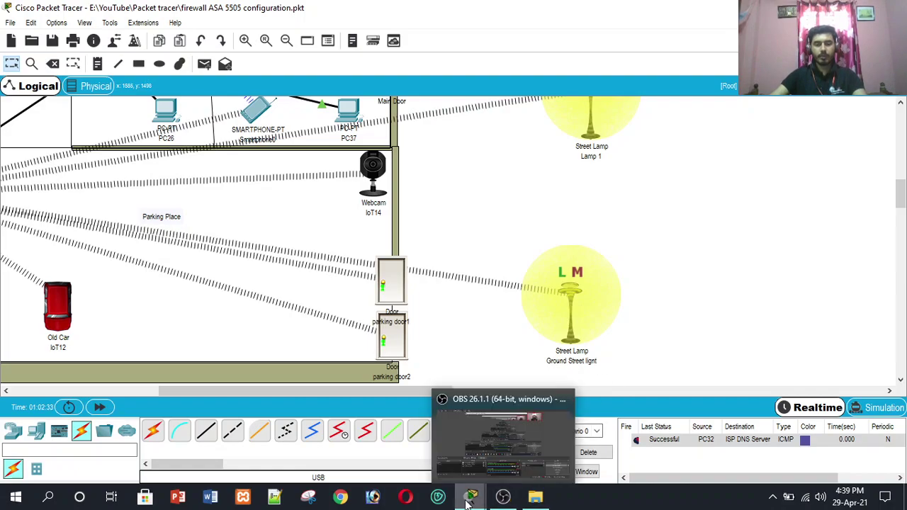
Bring PC32's window back and collapse the Ground Street light row.
{"action": "mouse_move", "coordinate": [467, 500]}
{"action": "left_click", "coordinate": [567, 447]}
{"action": "left_click_drag", "start_coordinate": [425, 43], "coordinate": [315, 43]}
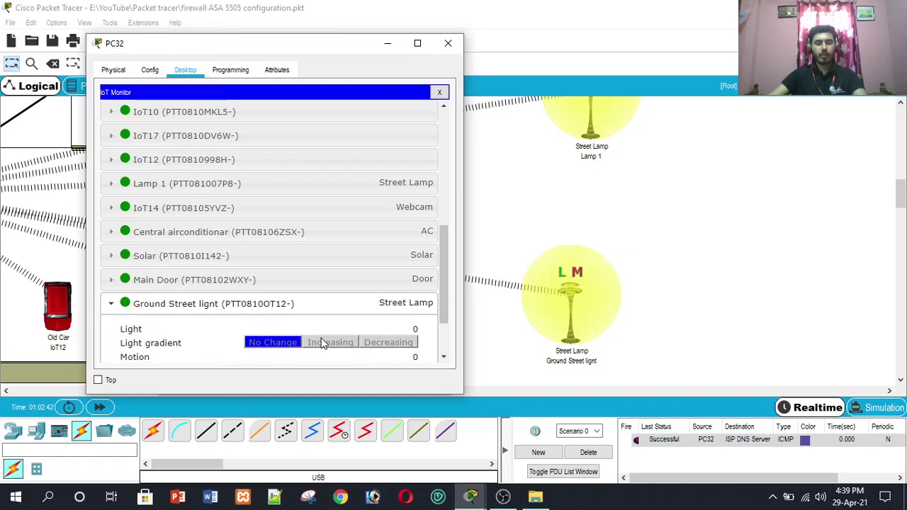
{"action": "left_click", "coordinate": [121, 306]}
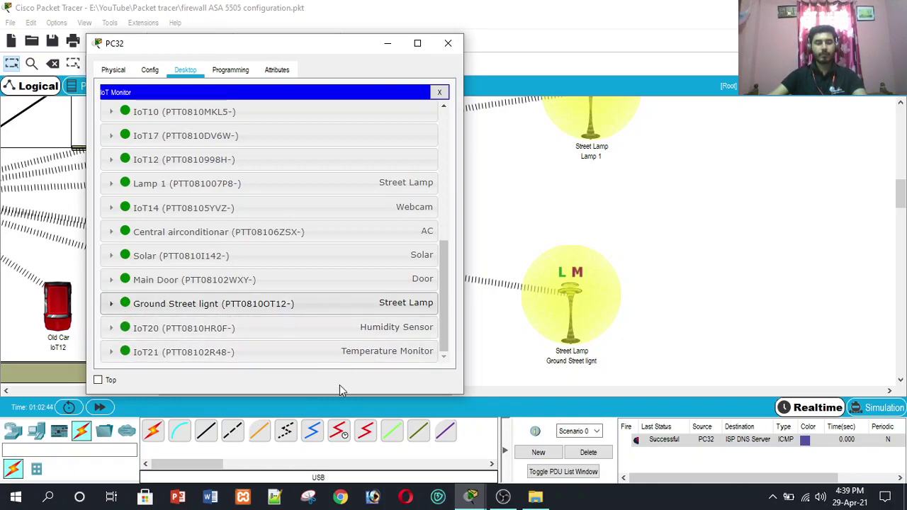
Log out of the IoT Monitor, close PC32's window and pan to the parking area.
{"action": "scroll", "coordinate": [321, 253], "scroll_direction": "up", "scroll_amount": 5}
{"action": "scroll", "coordinate": [321, 252], "scroll_direction": "up", "scroll_amount": 1}
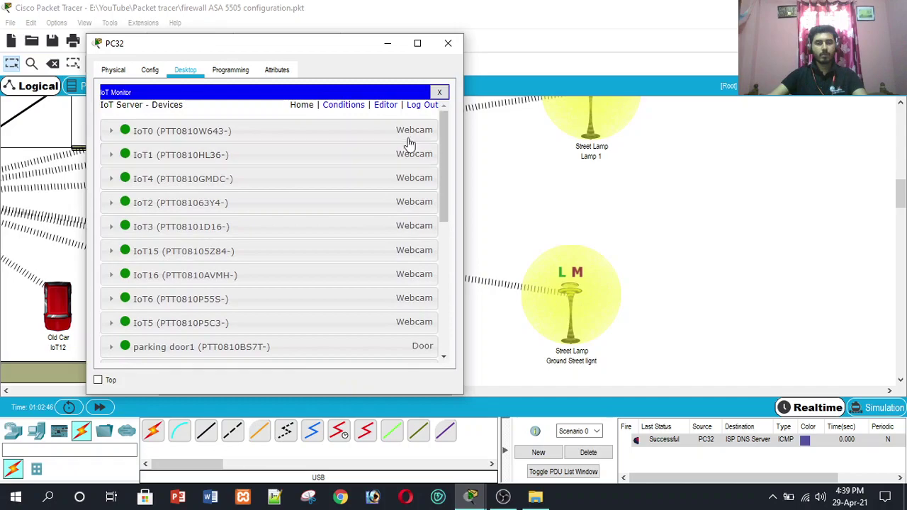
{"action": "left_click", "coordinate": [423, 105]}
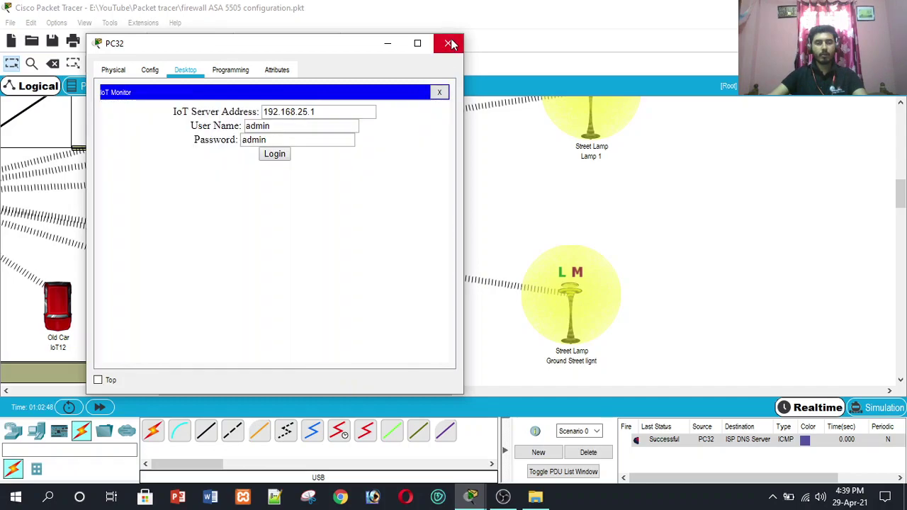
{"action": "left_click", "coordinate": [450, 44]}
{"action": "left_click_drag", "start_coordinate": [377, 391], "coordinate": [209, 405]}
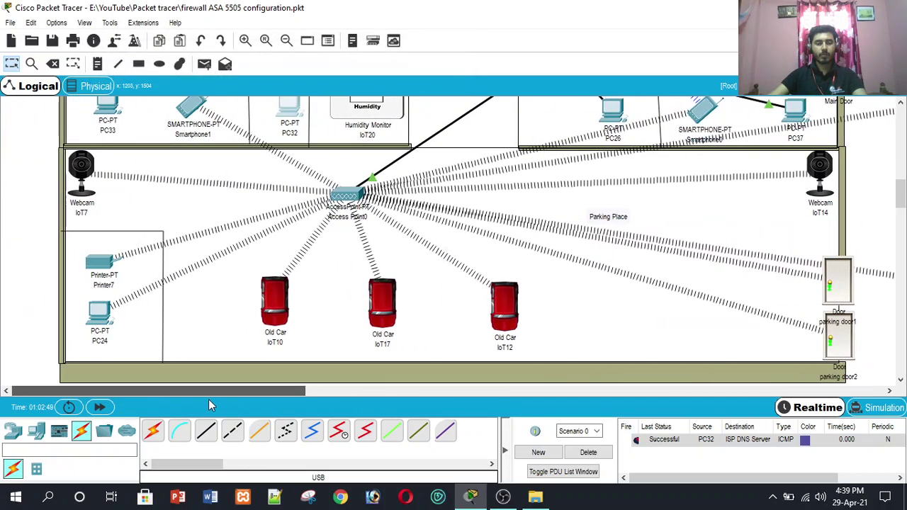
Scroll back to the top of the topology and switch over to OBS Studio.
{"action": "scroll", "coordinate": [445, 318], "scroll_direction": "down", "scroll_amount": 2}
{"action": "scroll", "coordinate": [475, 336], "scroll_direction": "up", "scroll_amount": 2}
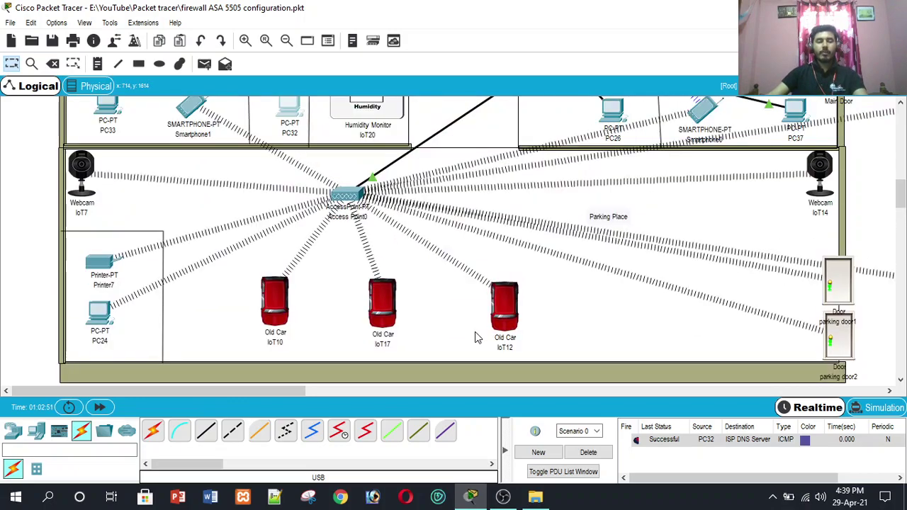
{"action": "scroll", "coordinate": [475, 331], "scroll_direction": "up", "scroll_amount": 6}
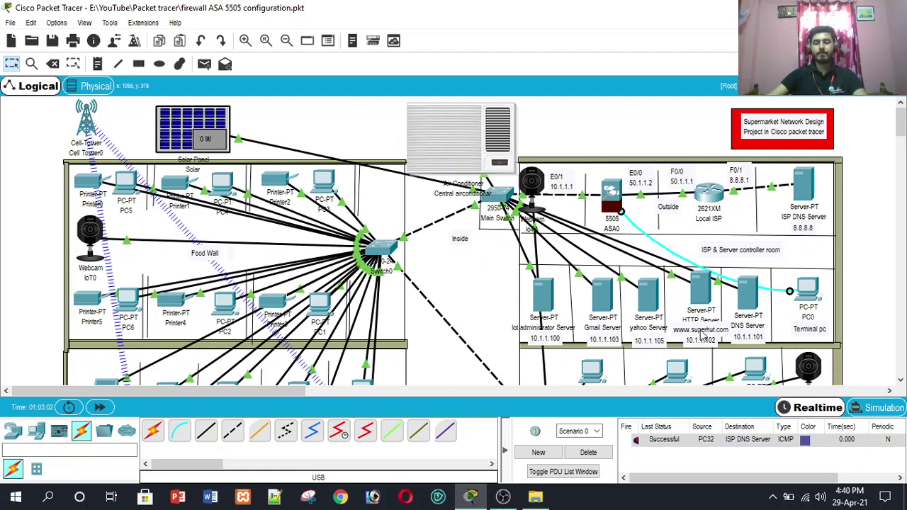
{"action": "left_click", "coordinate": [503, 497]}
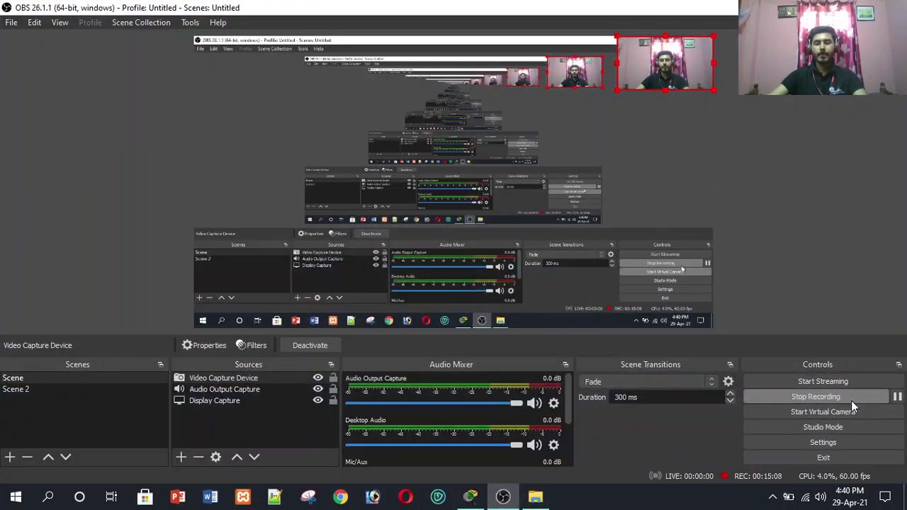